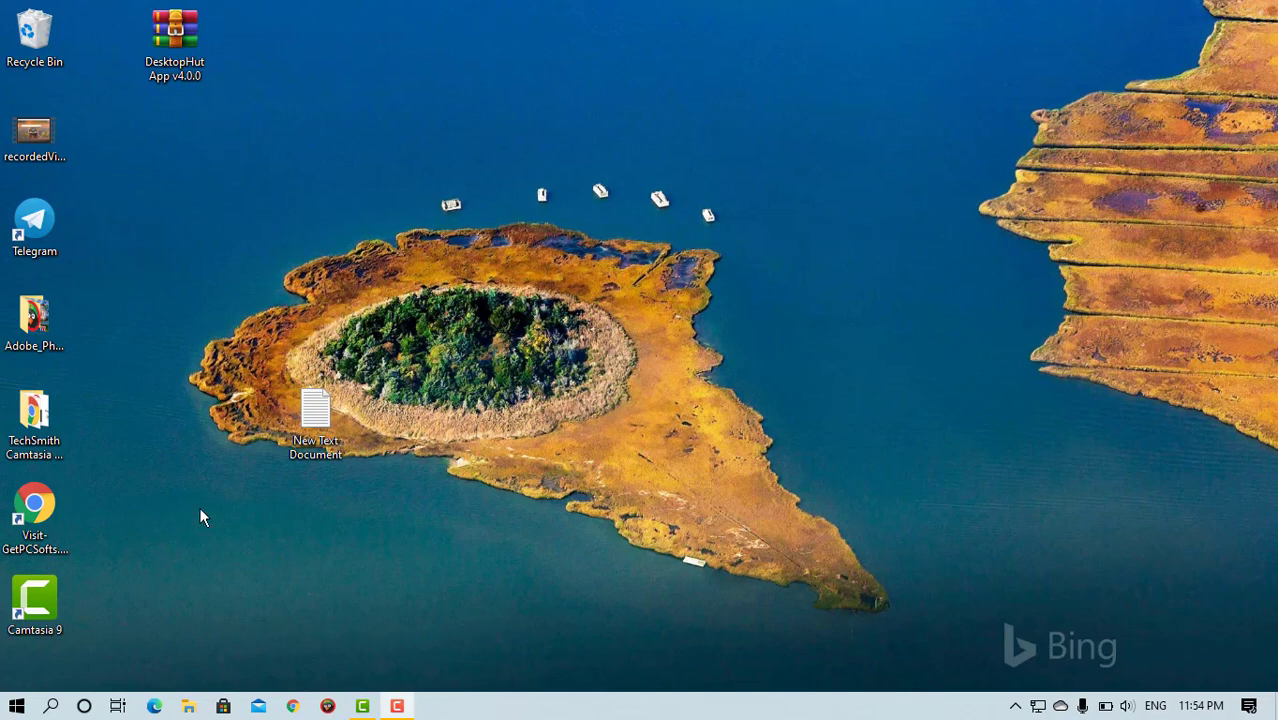
Open the New Text Document file on the desktop and copy the Google Drive link it contains
double_click(320, 440)
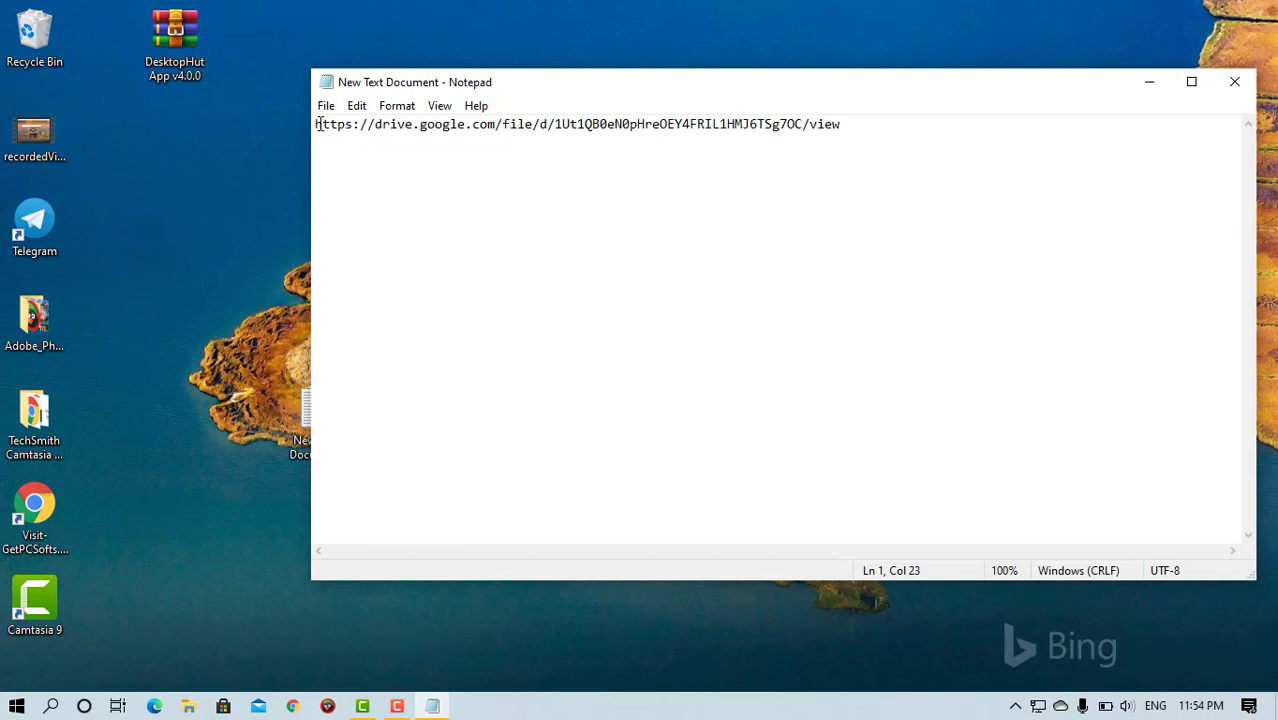
drag(315, 124, 876, 103)
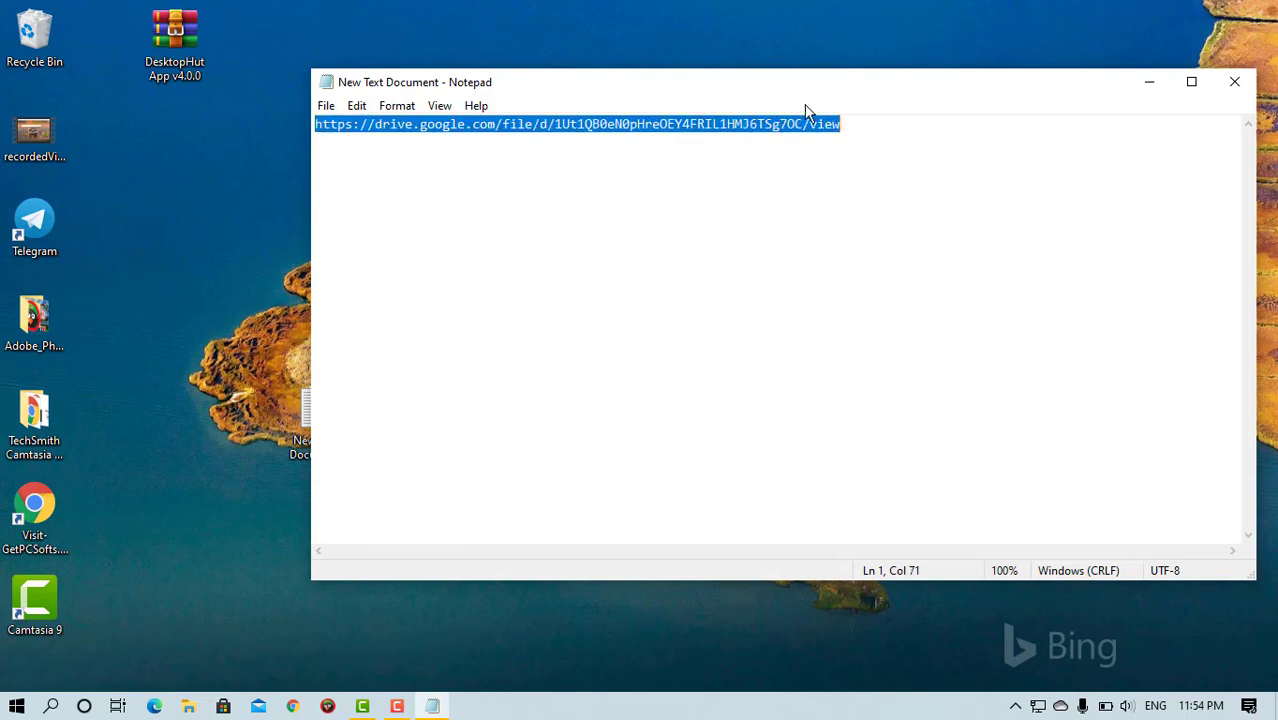
right_click(604, 124)
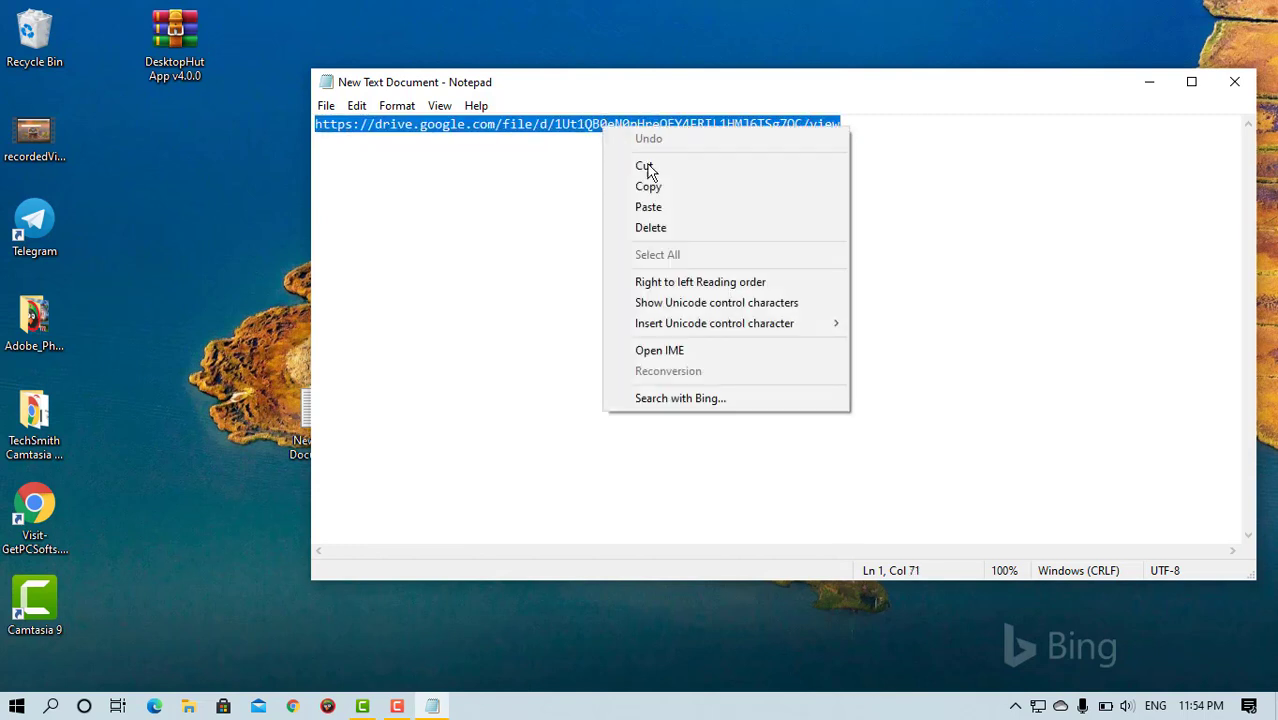
click(663, 189)
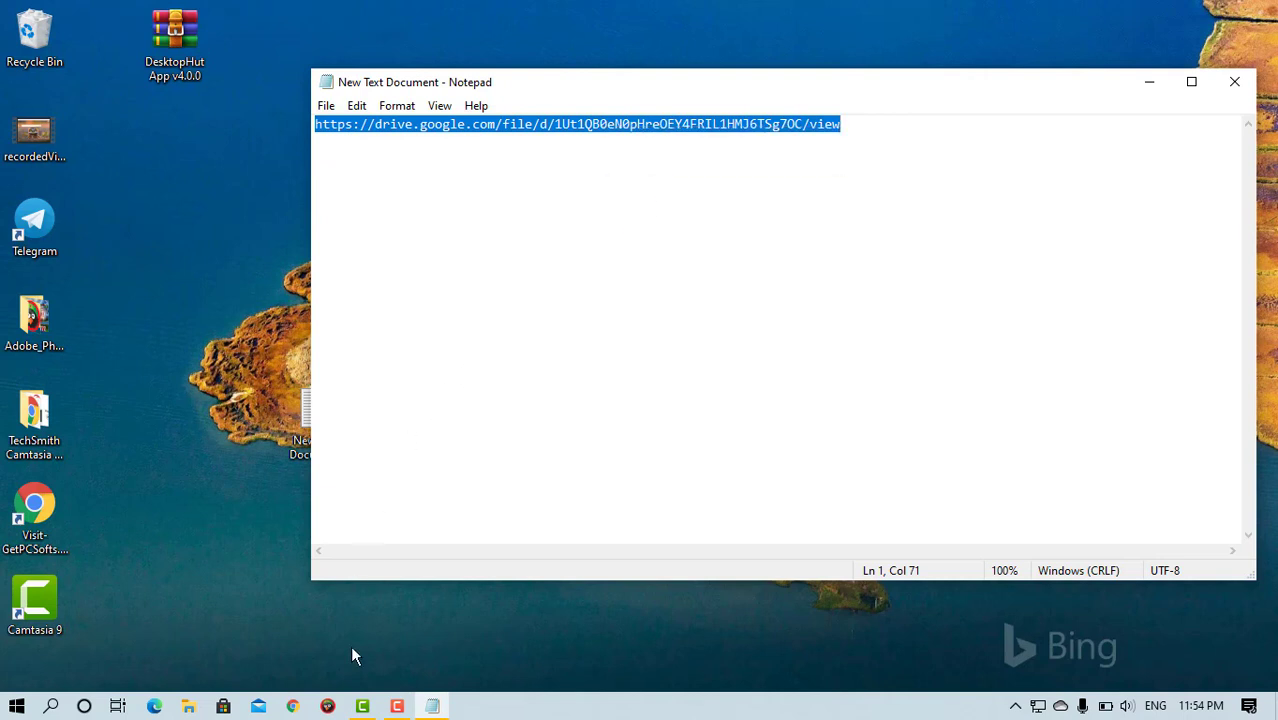
Switch to Chrome and load the copied Google Drive link in place of the Bing page
click(294, 706)
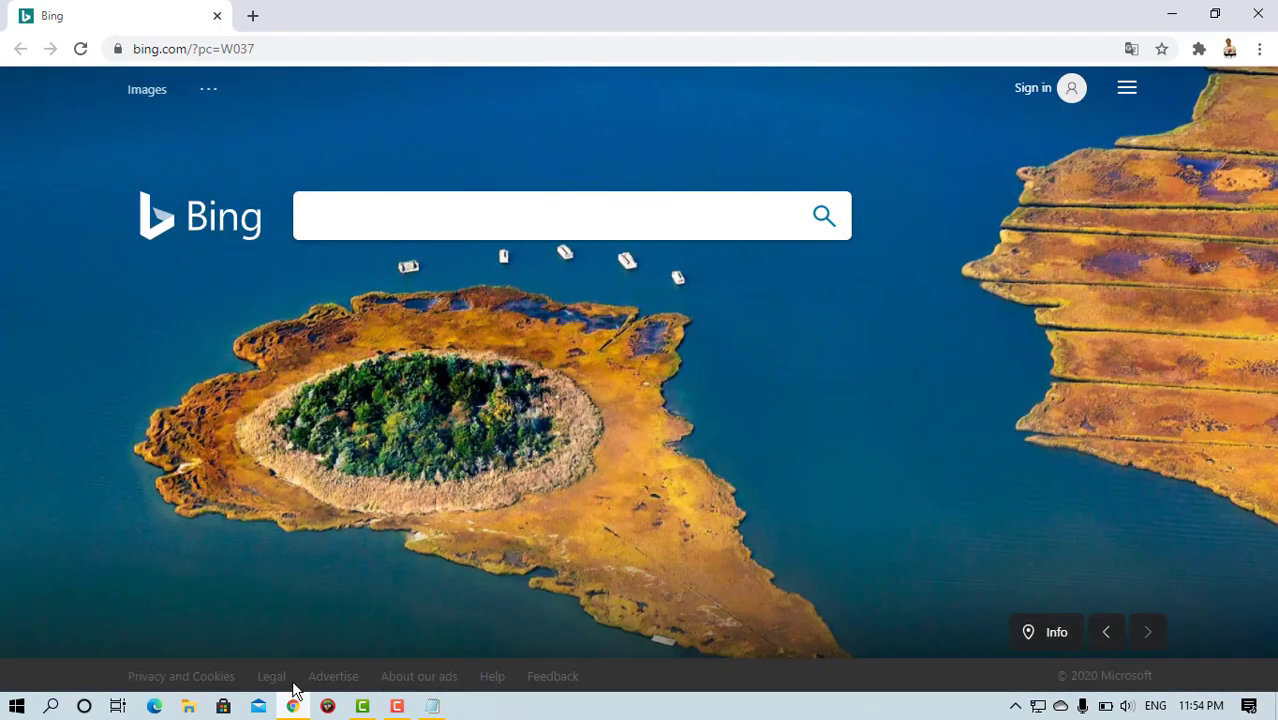
drag(259, 57, 119, 60)
key(BackSpace)
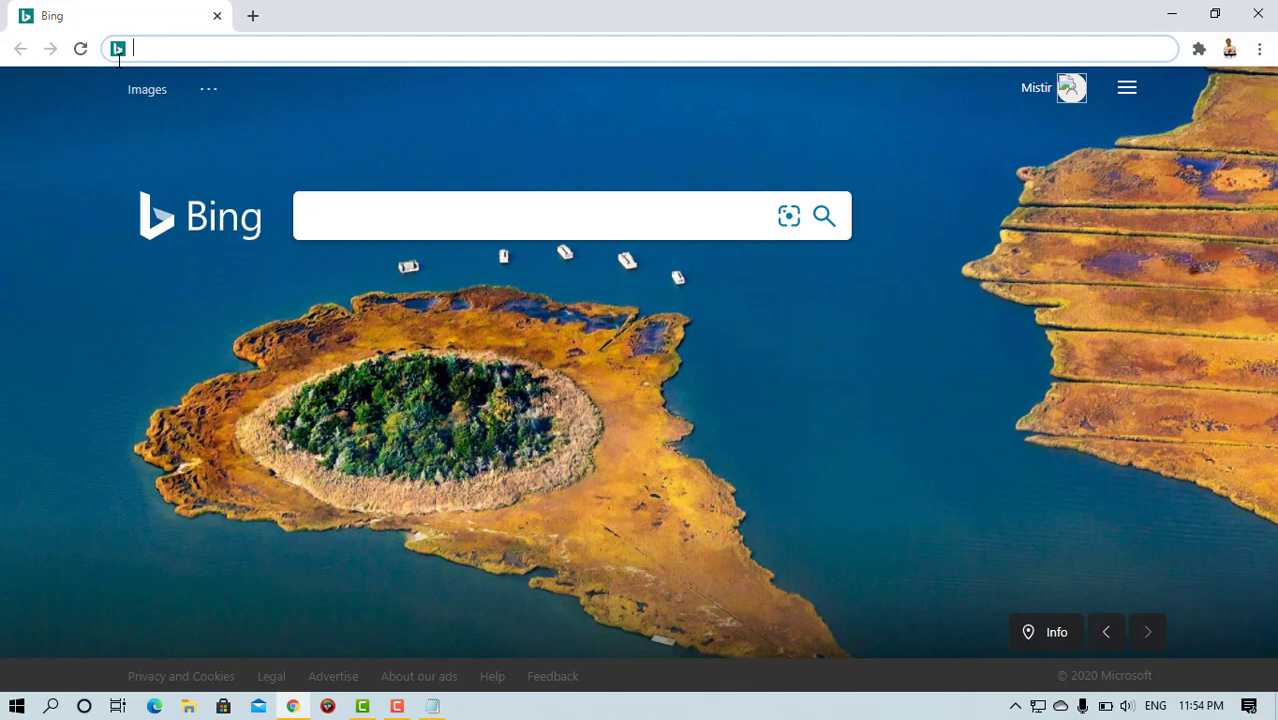
right_click(170, 55)
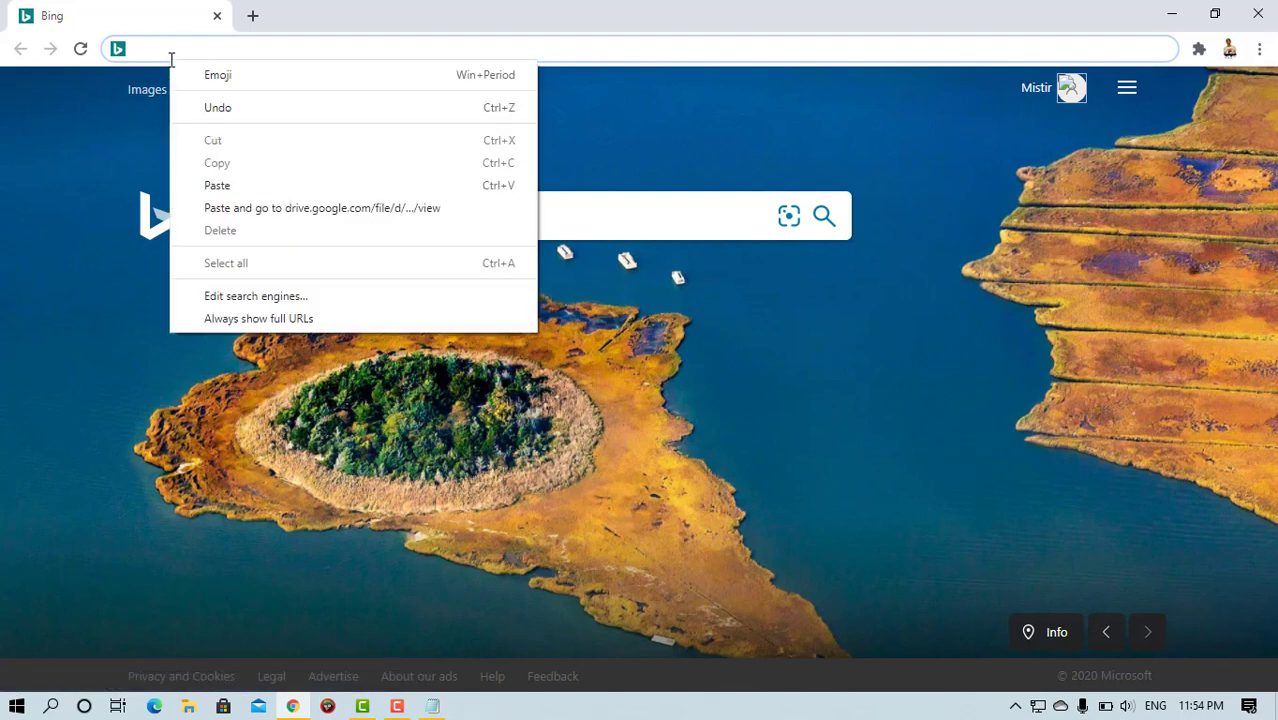
click(237, 186)
key(Return)
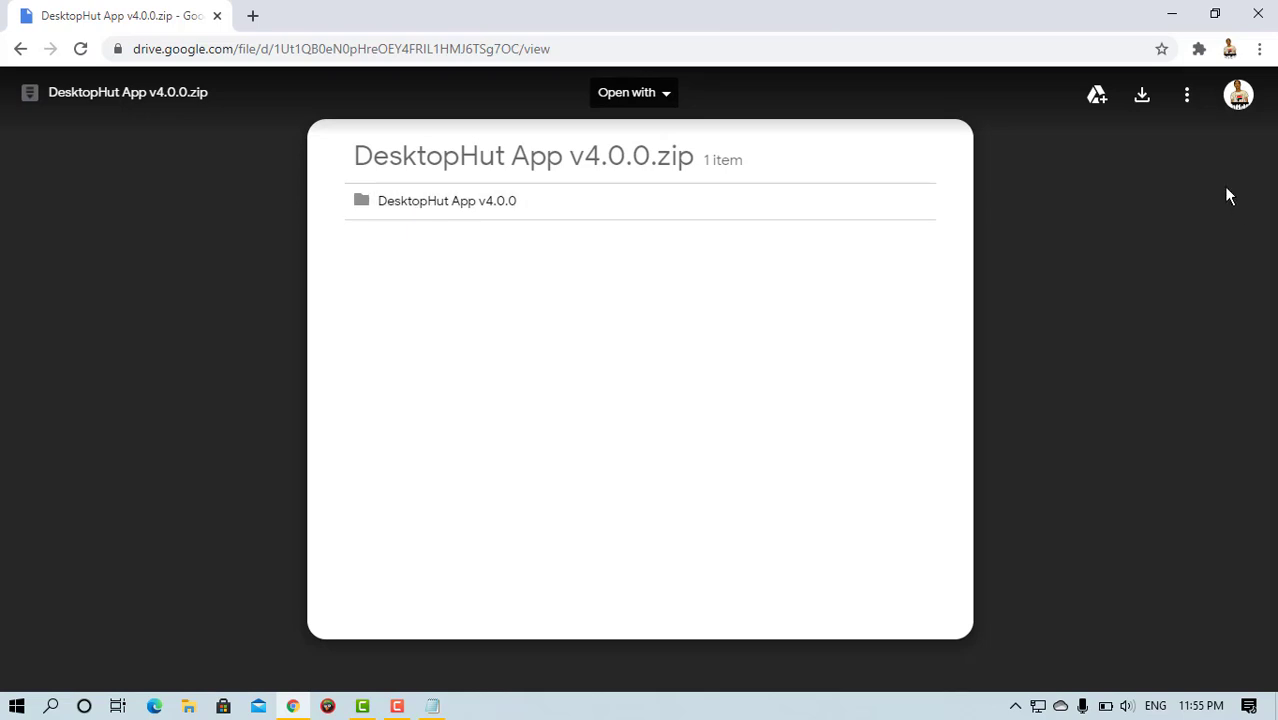
click(1152, 106)
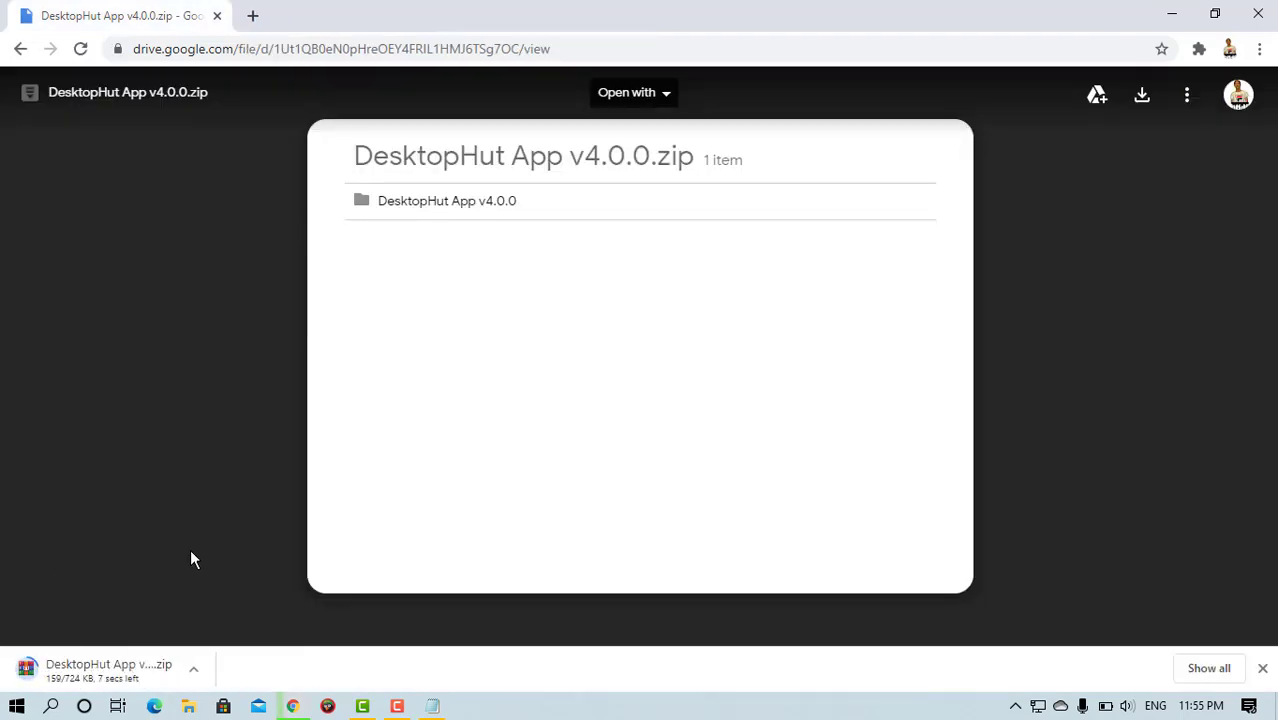
click(193, 675)
click(248, 638)
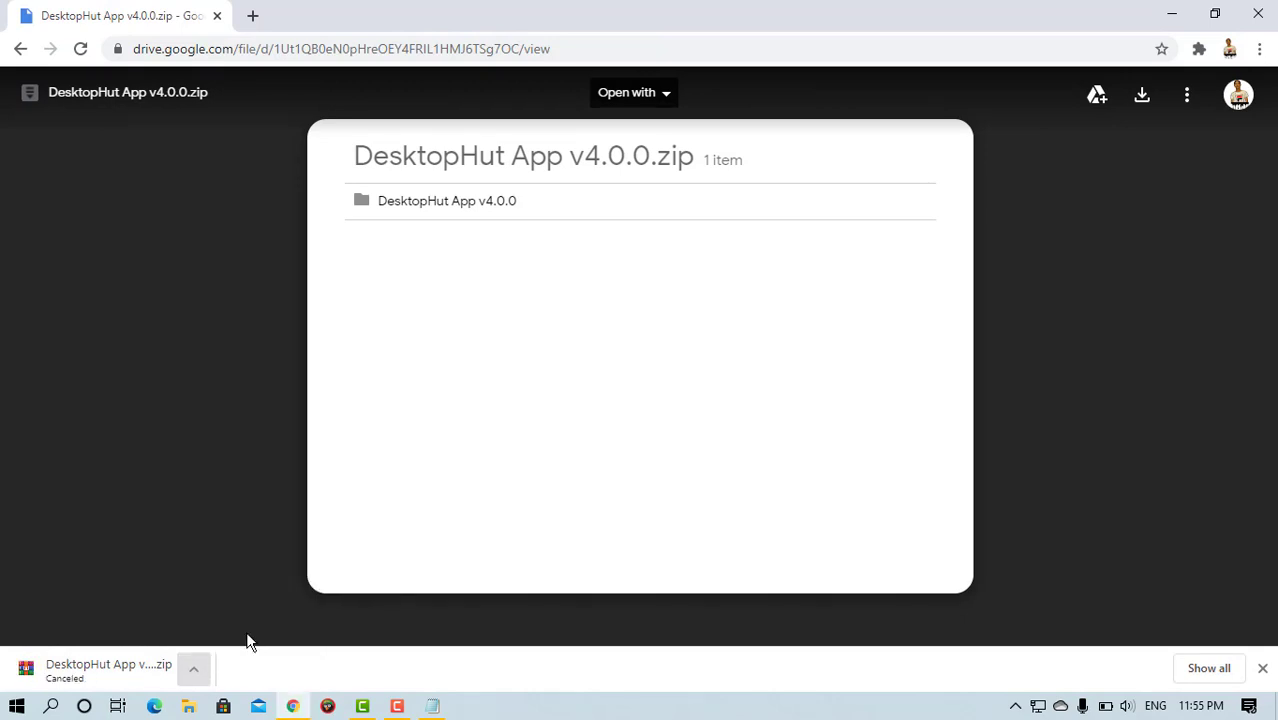
Clear the browser and text document off the desktop and extract the DesktopHut App v4.0.0 archive there
click(1163, 14)
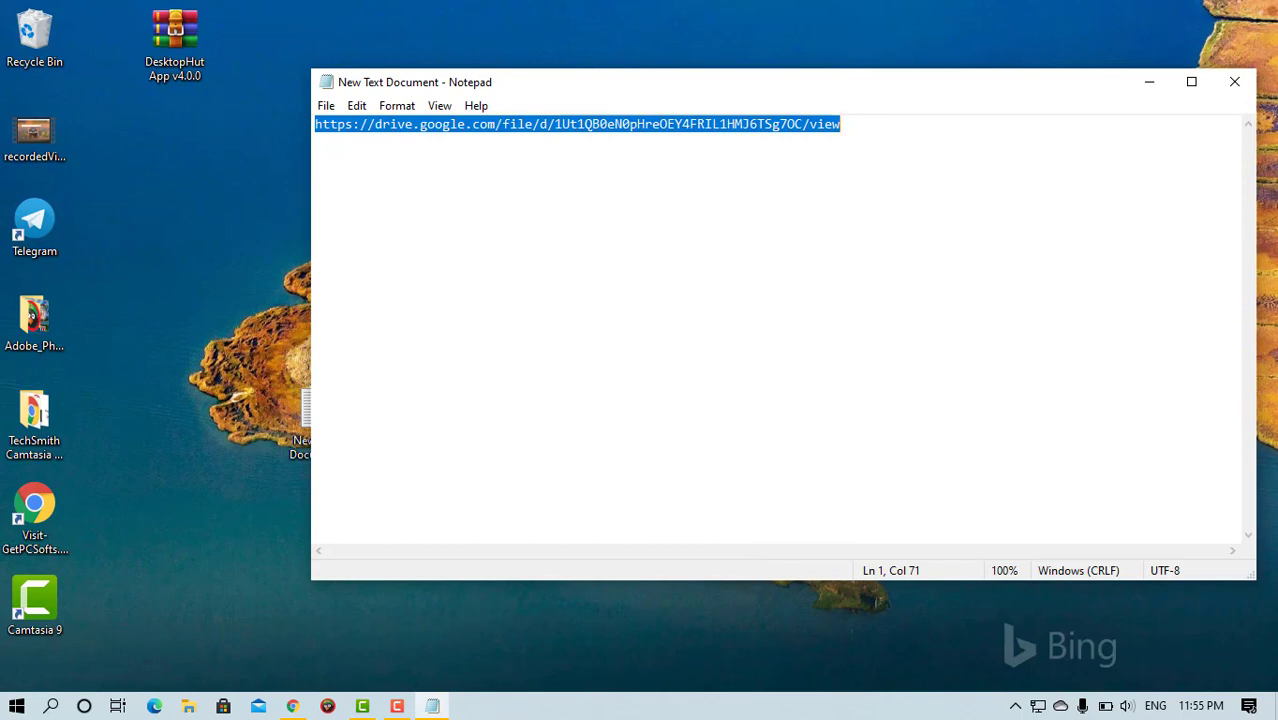
click(1234, 81)
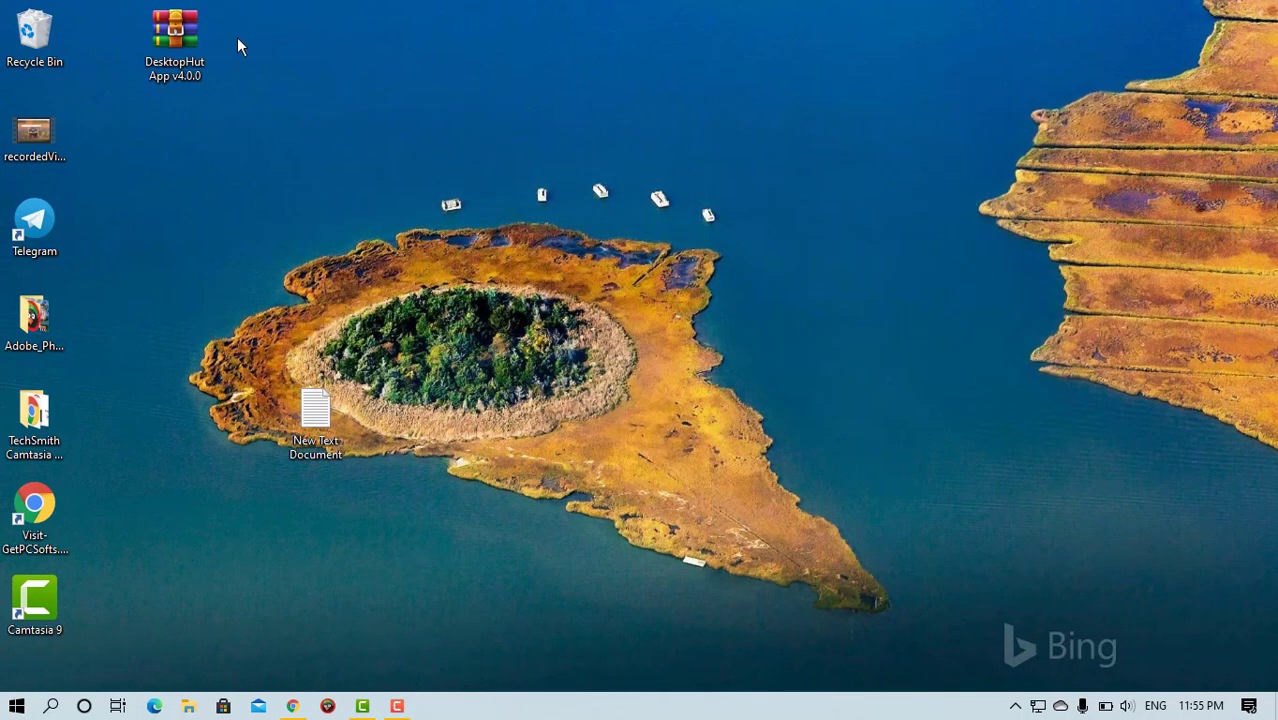
right_click(173, 40)
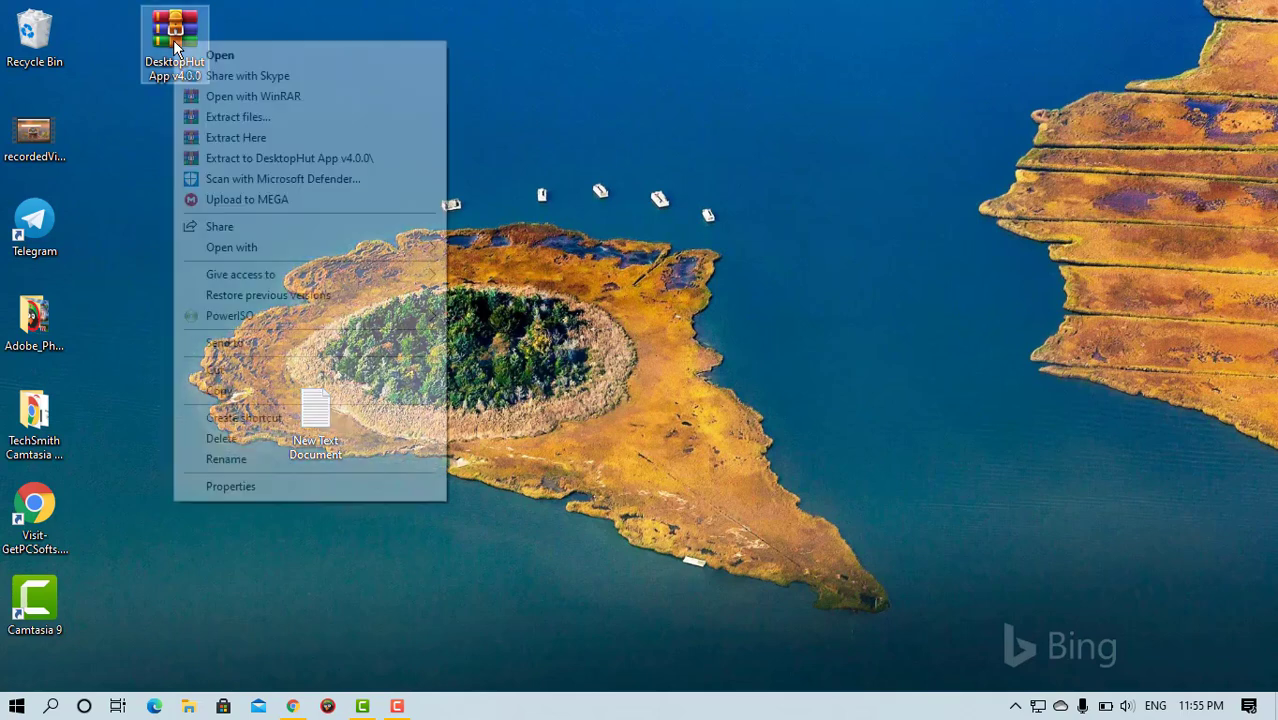
click(250, 146)
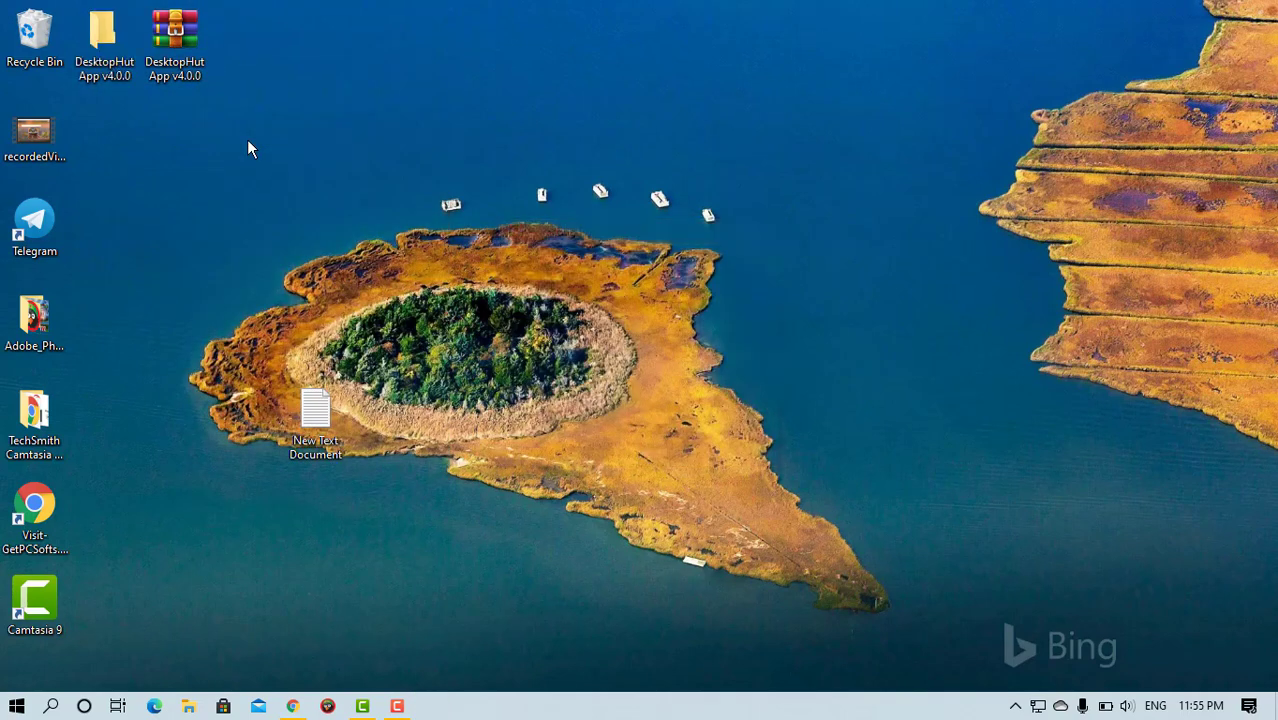
Move the extracted DesktopHut App v4.0.0 folder to an open area of the desktop and launch the DesktopHut application from it
drag(104, 35, 600, 140)
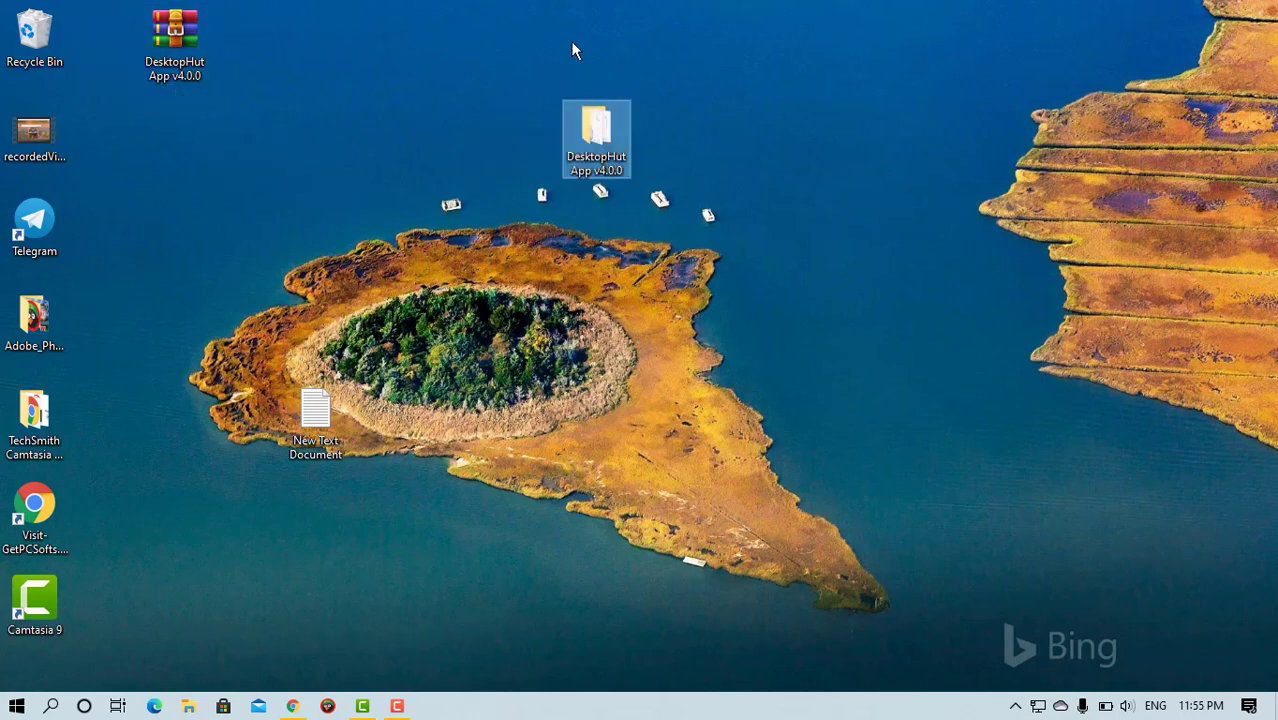
double_click(583, 149)
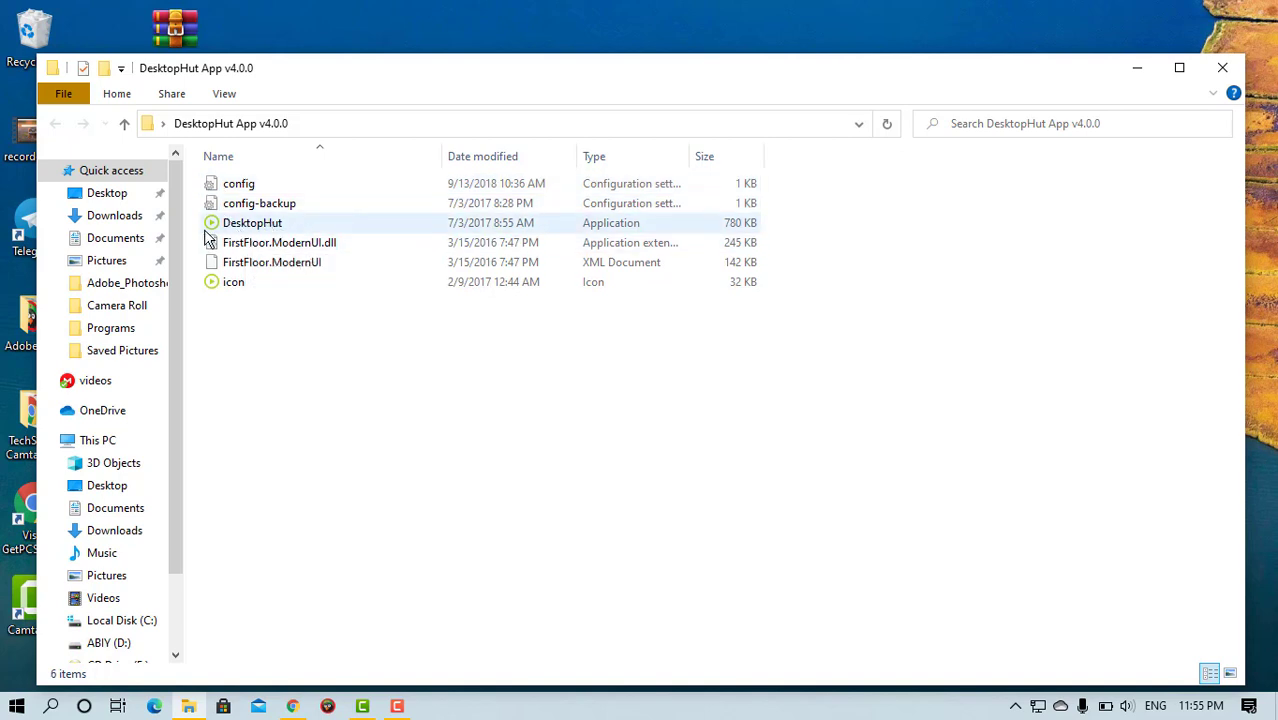
double_click(262, 227)
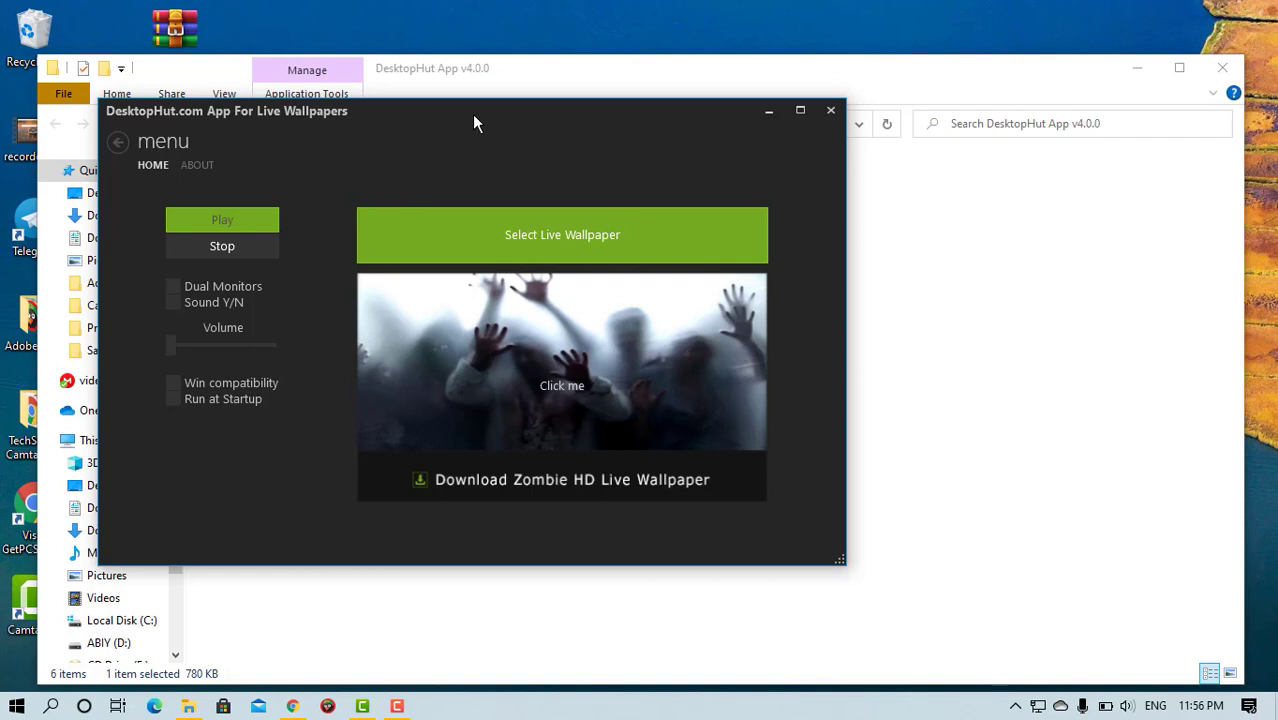
drag(475, 116, 613, 107)
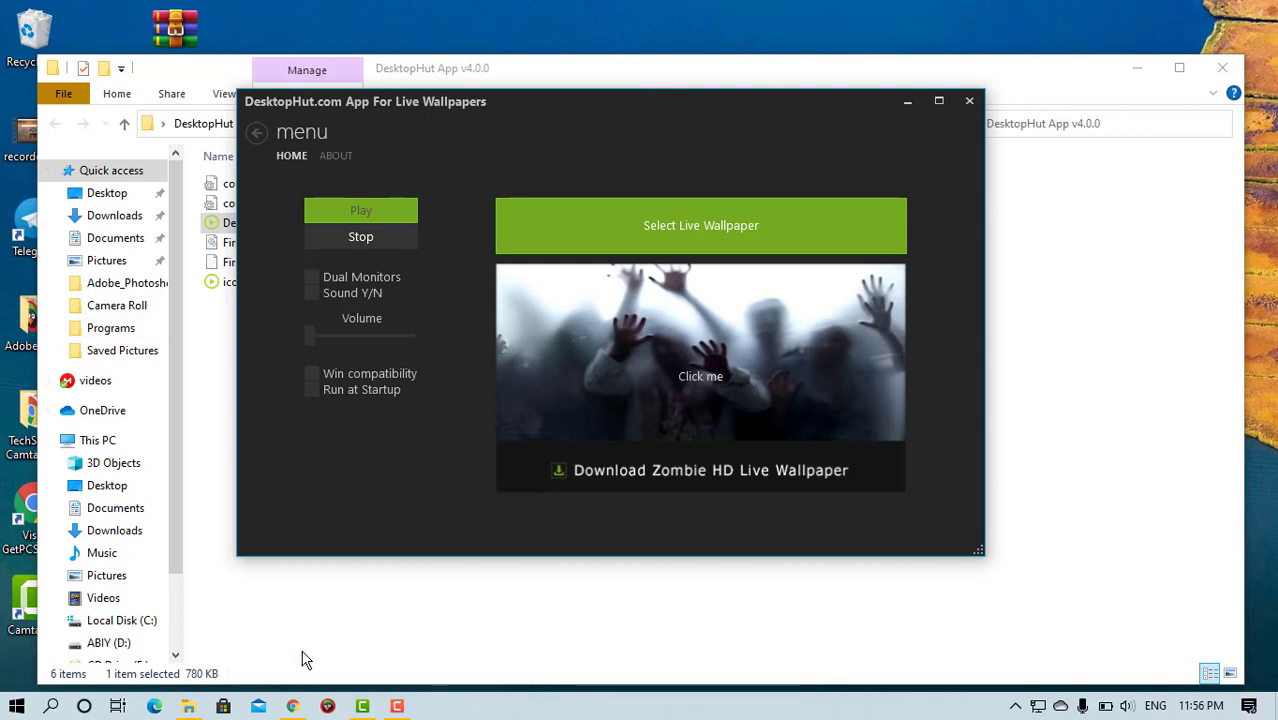
Switch to Chrome, replace the Google Drive tab with a new one and open pixabay.com
click(293, 706)
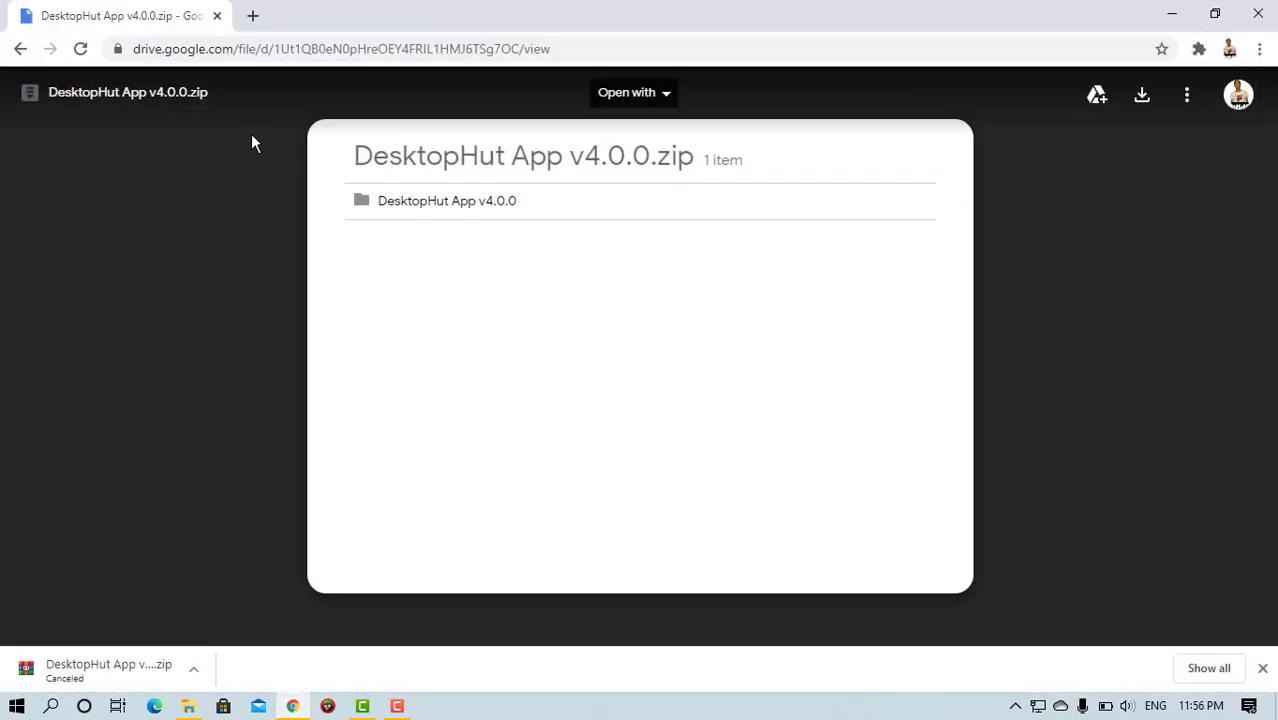
click(252, 17)
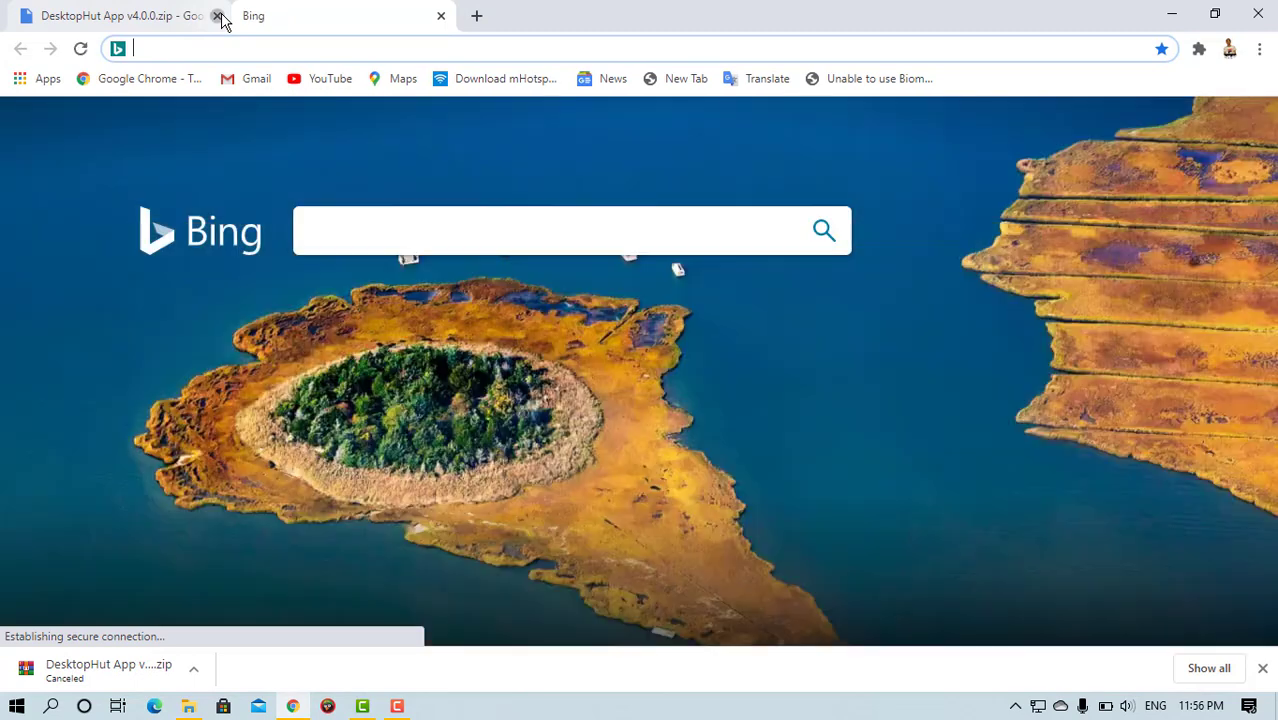
click(217, 16)
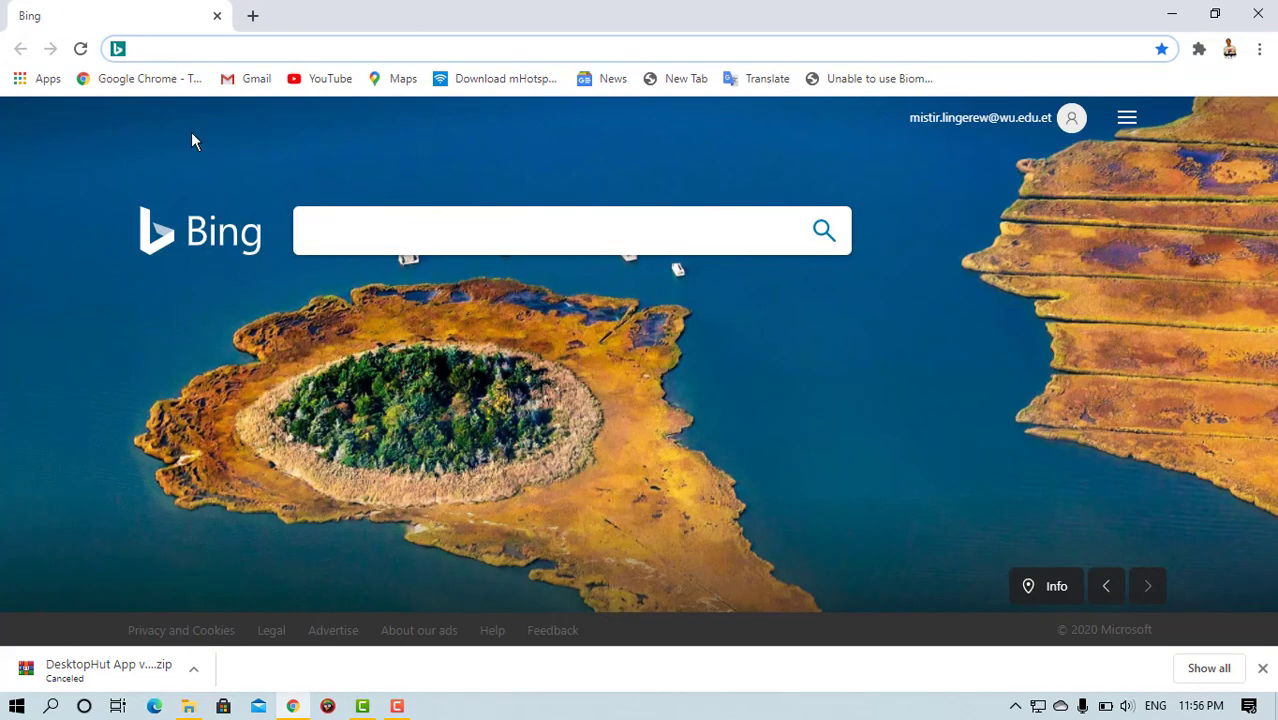
text(p)
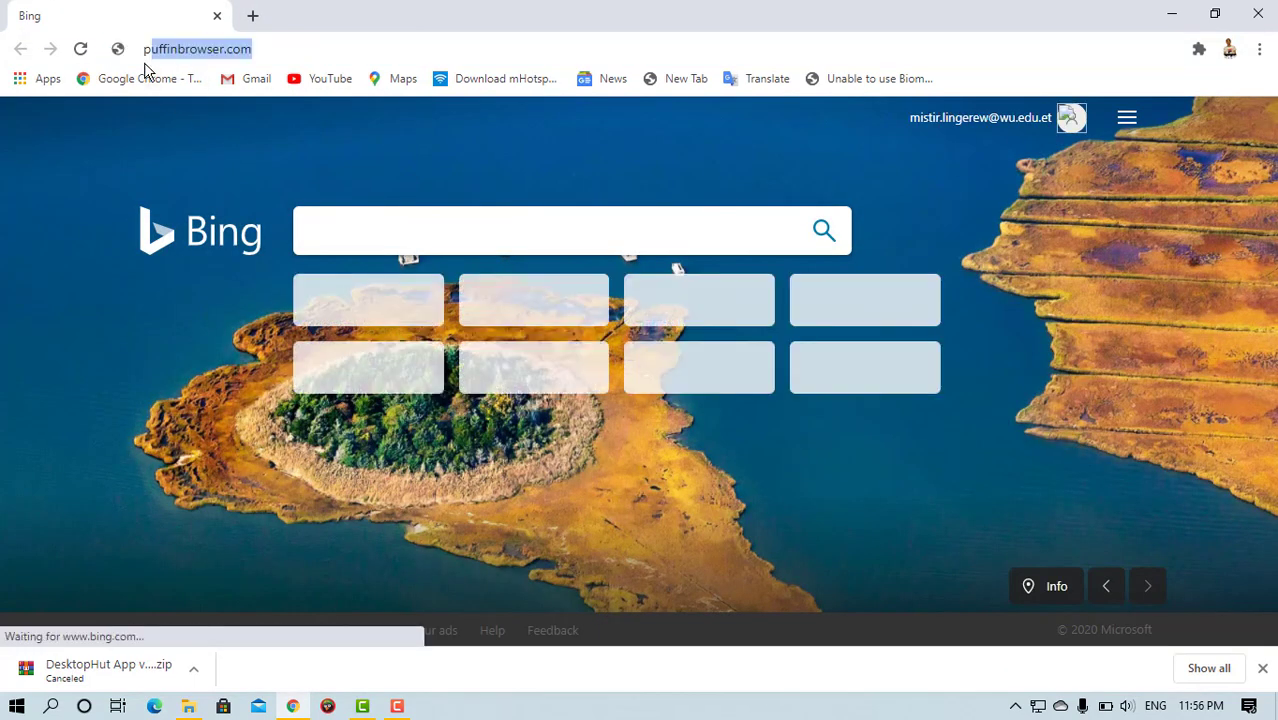
text(i)
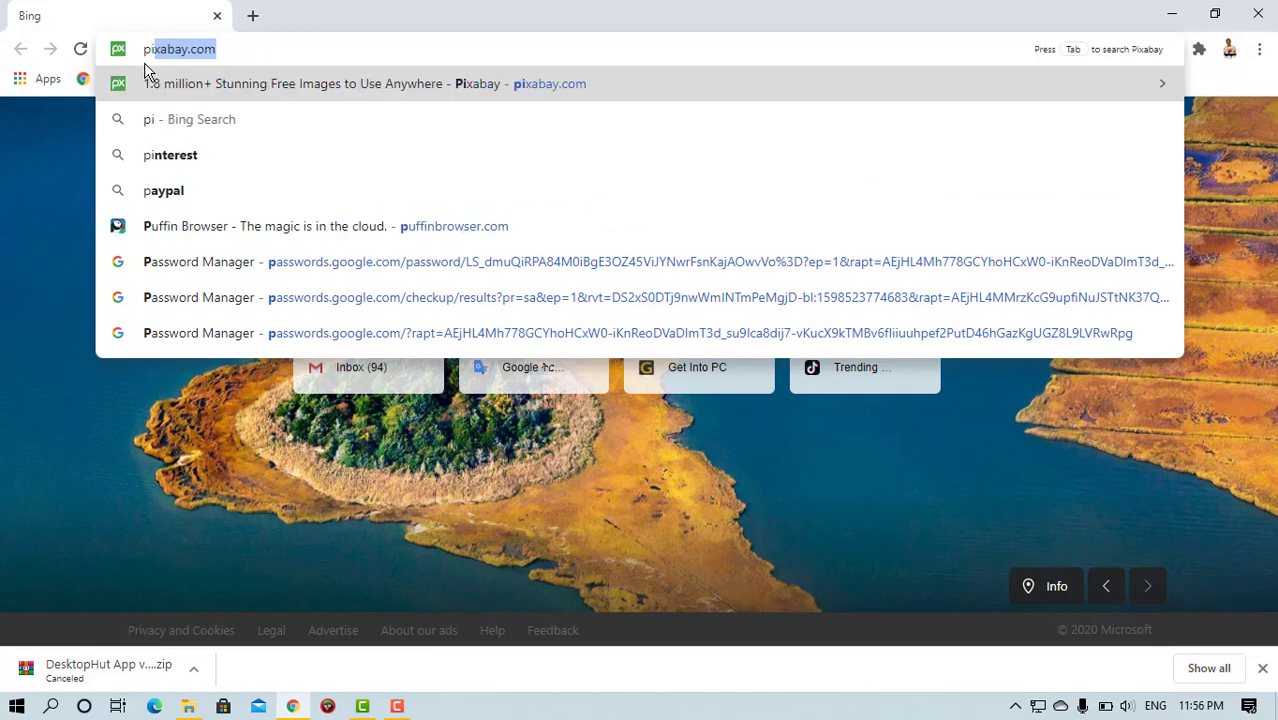
key(Return)
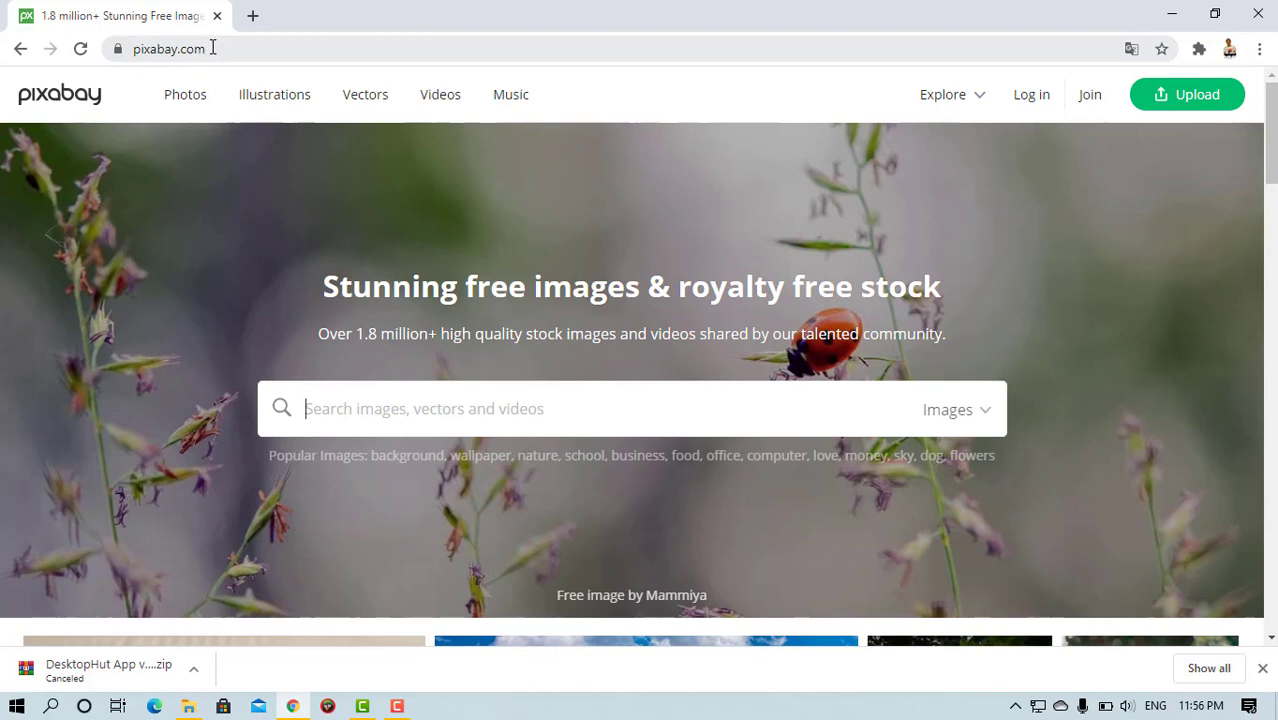
Browse Pixabay's videos section and open the aerial video of surfers on green water
click(437, 103)
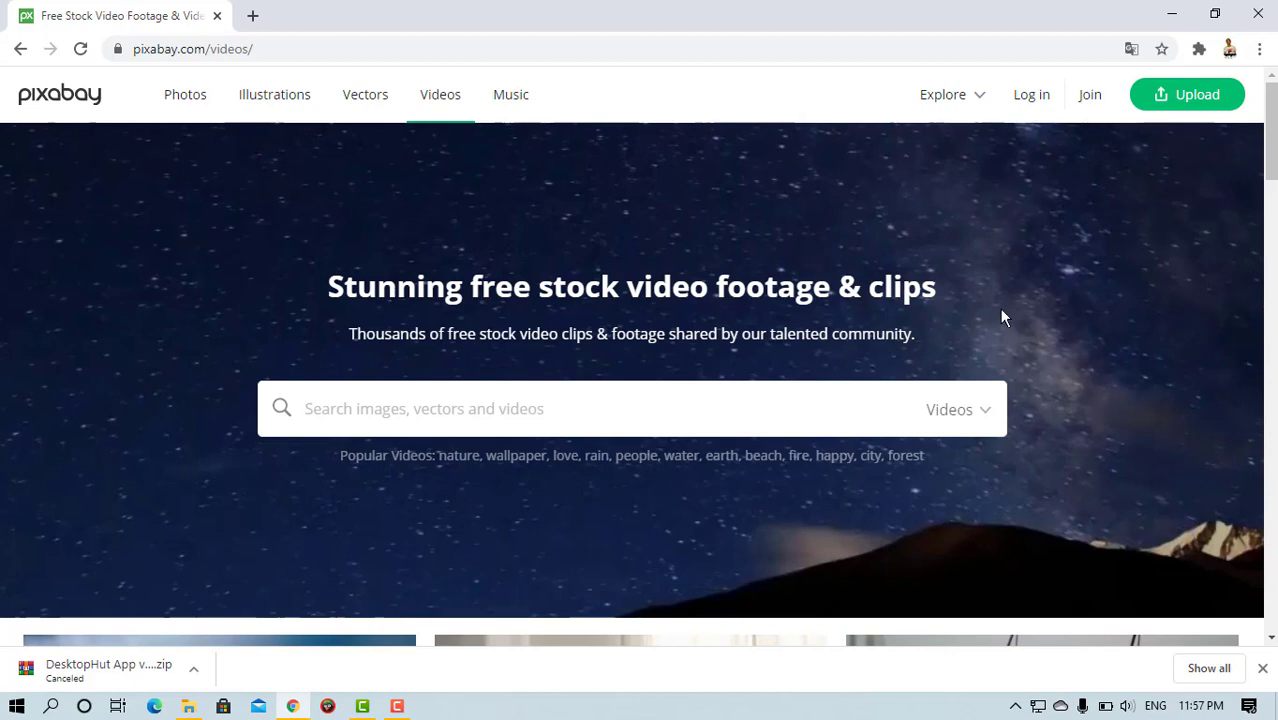
scroll(1038, 293, down, 5)
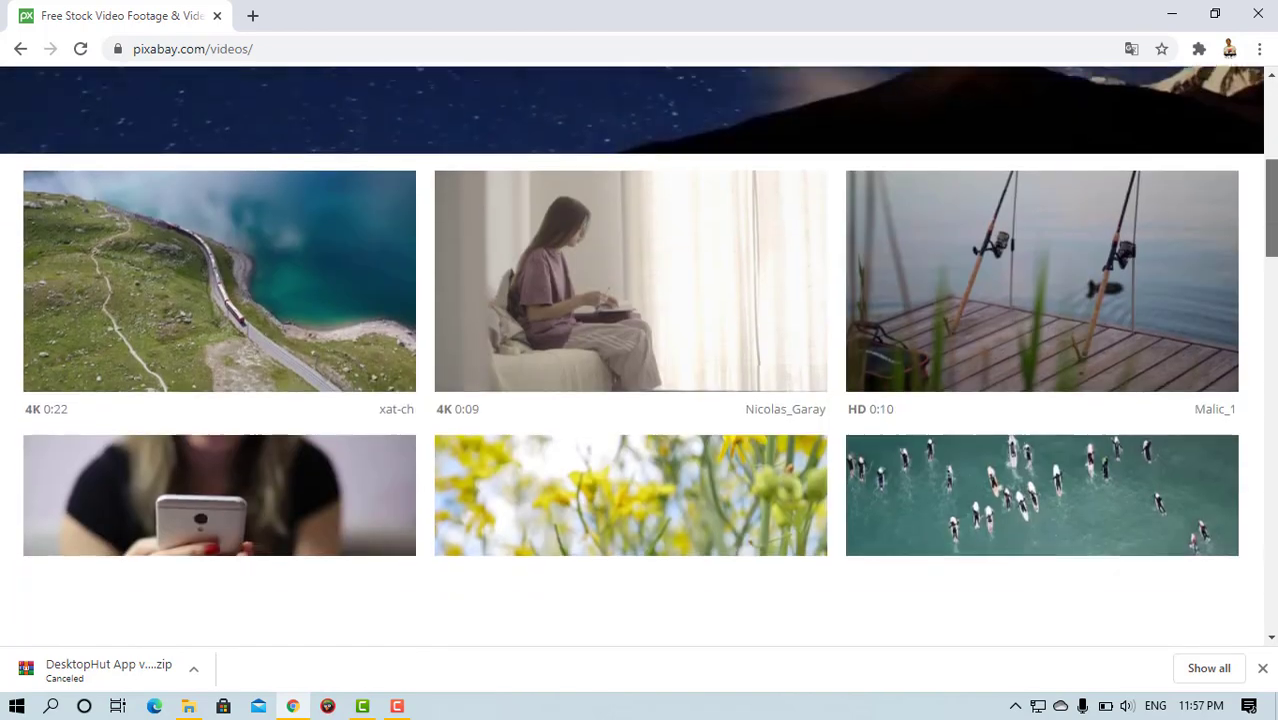
scroll(1232, 317, down, 5)
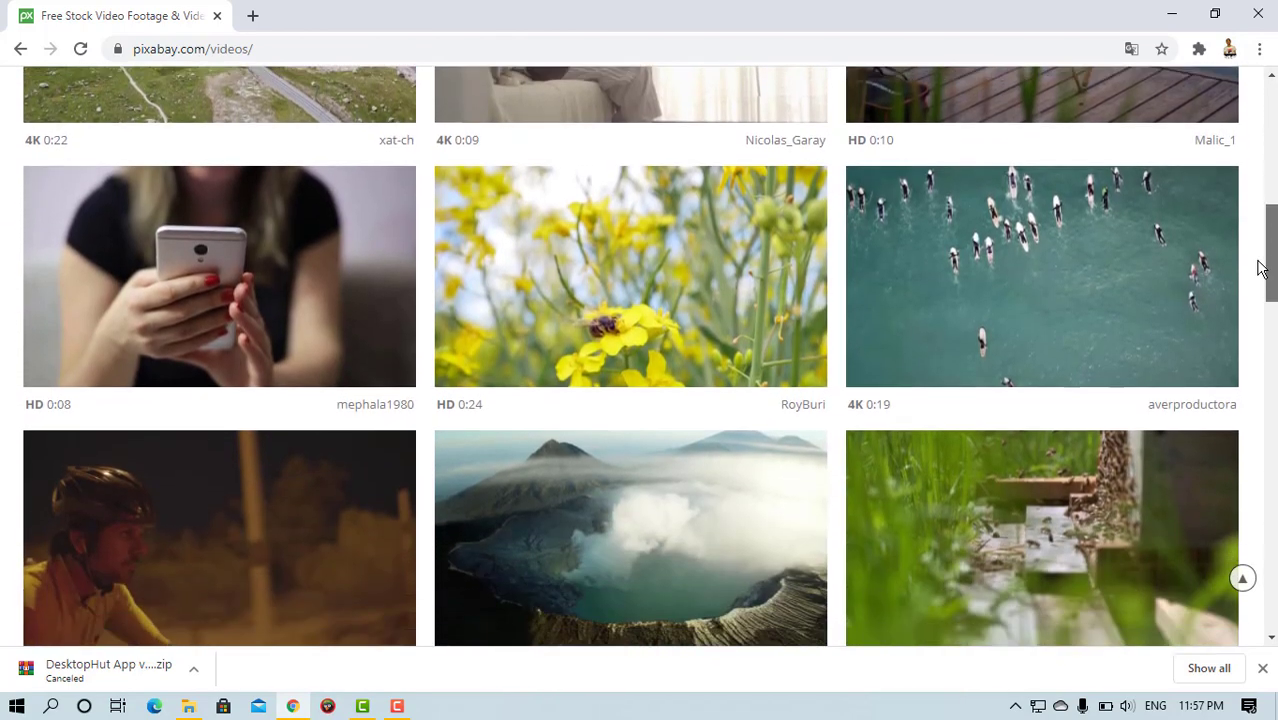
scroll(1227, 322, down, 3)
scroll(1193, 365, up, 3)
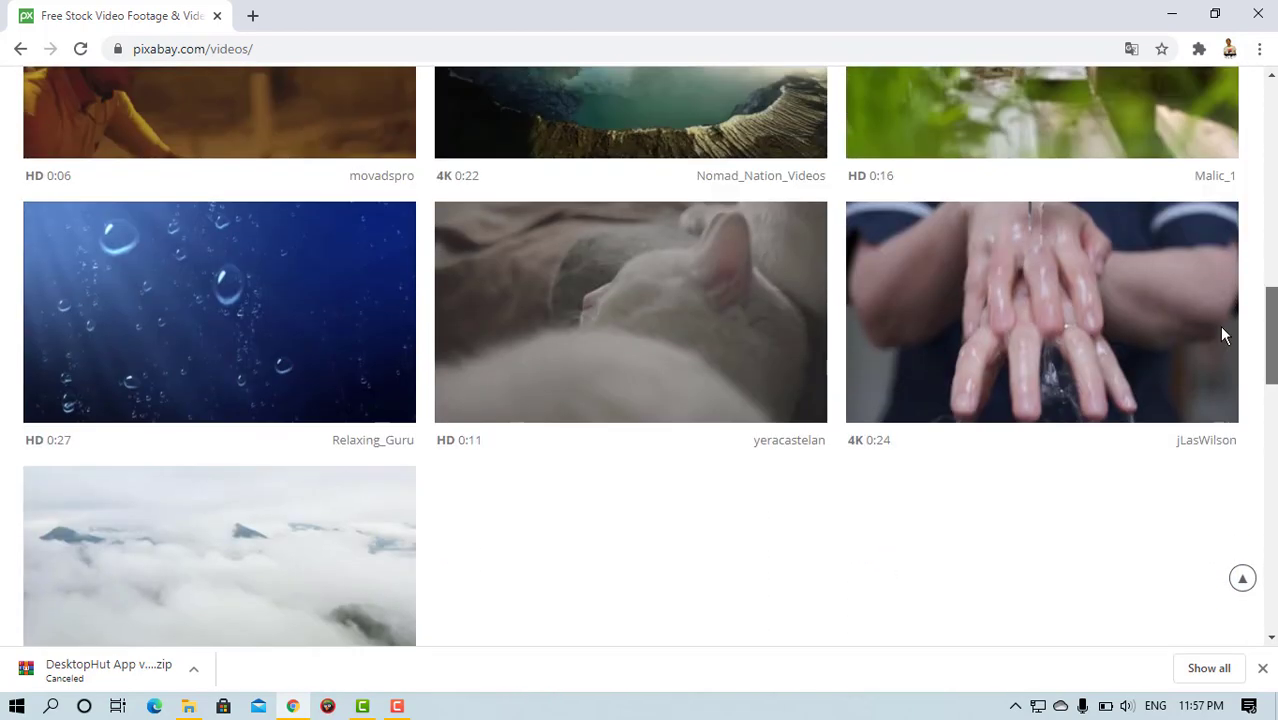
scroll(1243, 314, up, 4)
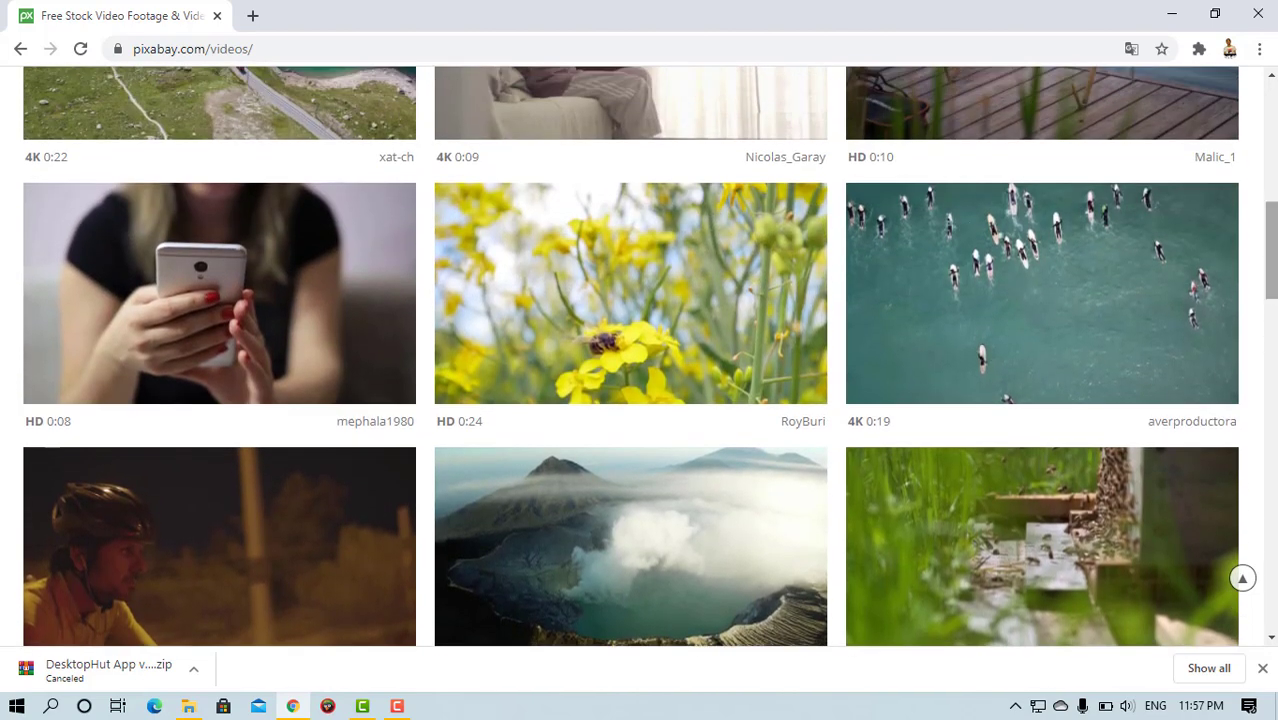
click(1078, 279)
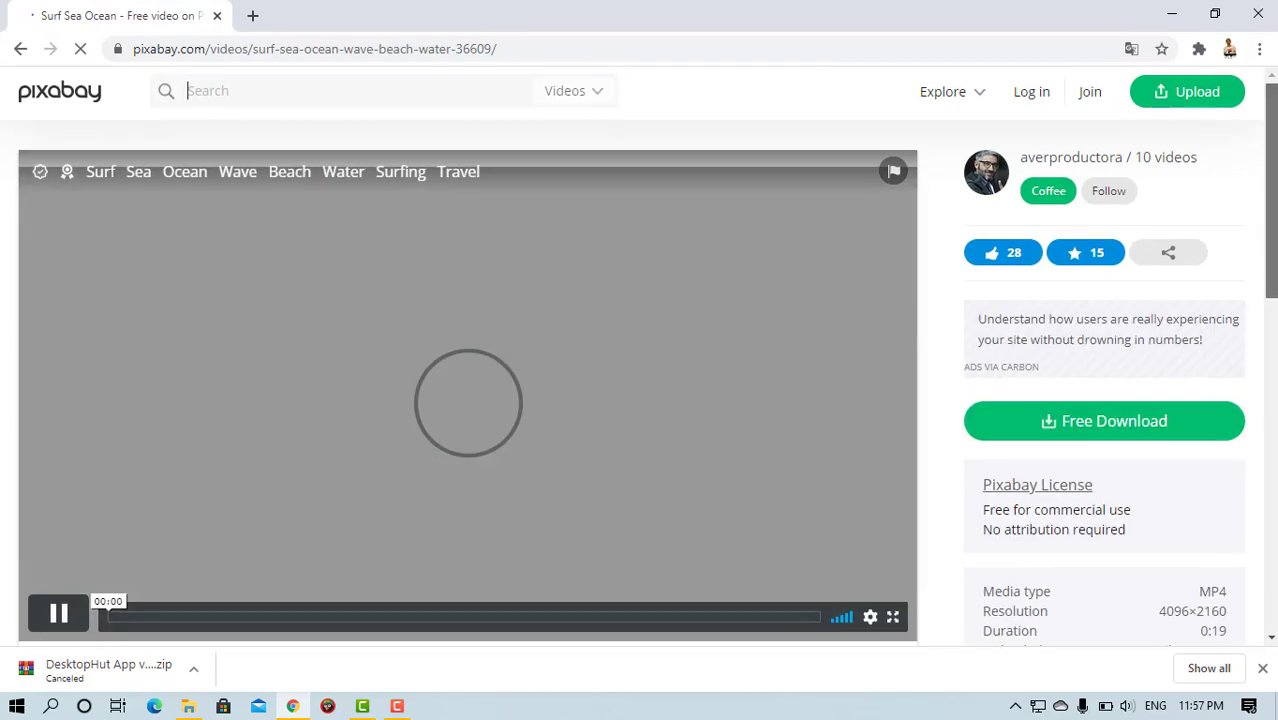
Play the preview of the aerial surfers video and pause it
mouse_move(1271, 240)
mouse_down()
mouse_move(1271, 254)
mouse_move(1271, 240)
mouse_up()
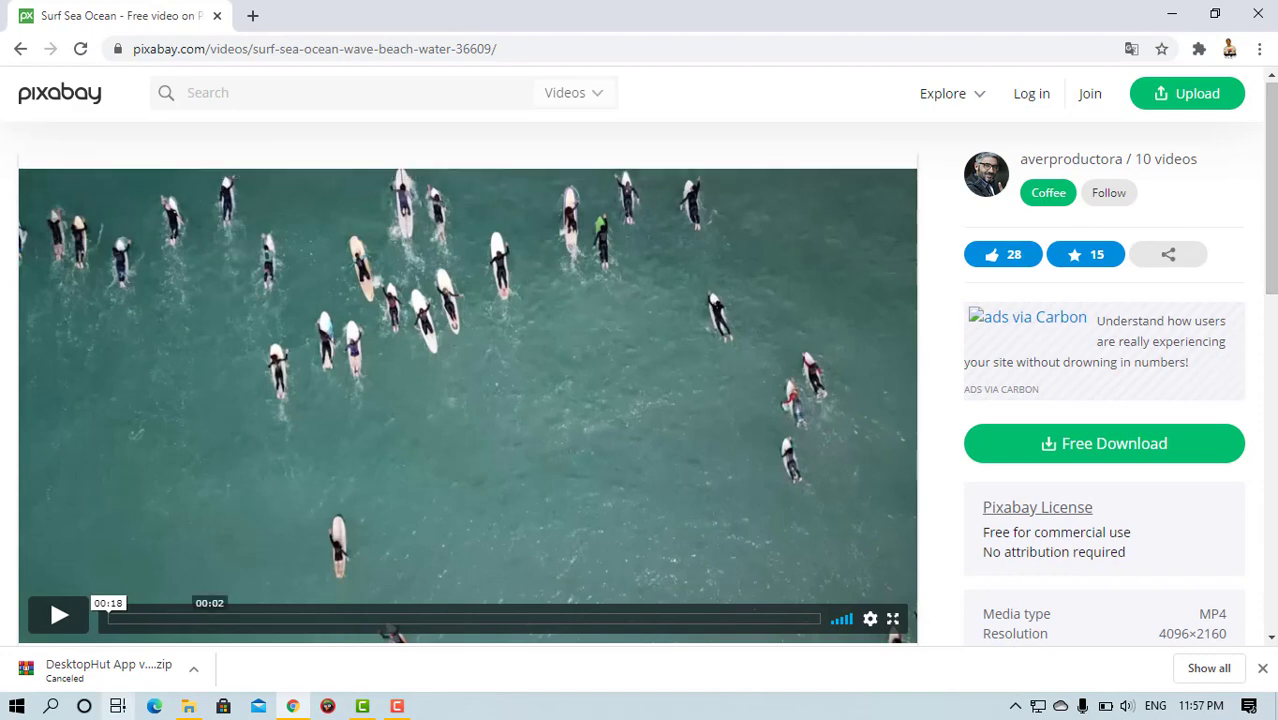
click(58, 620)
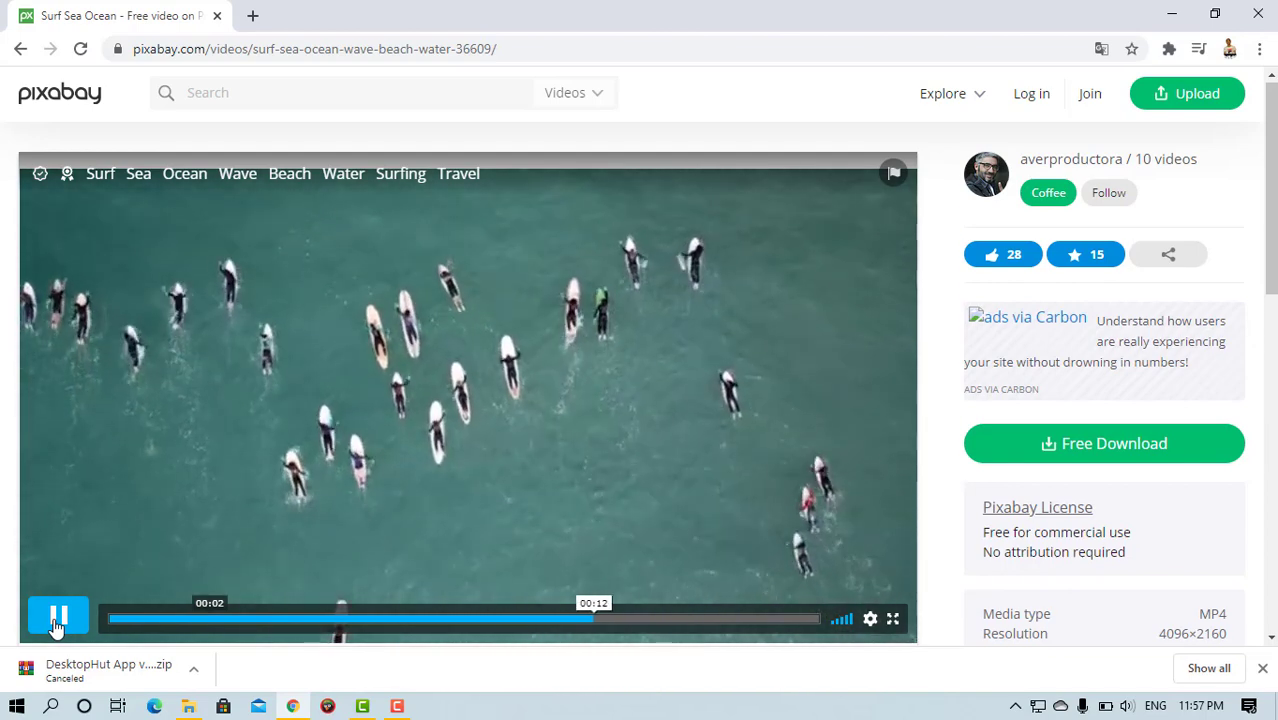
click(56, 617)
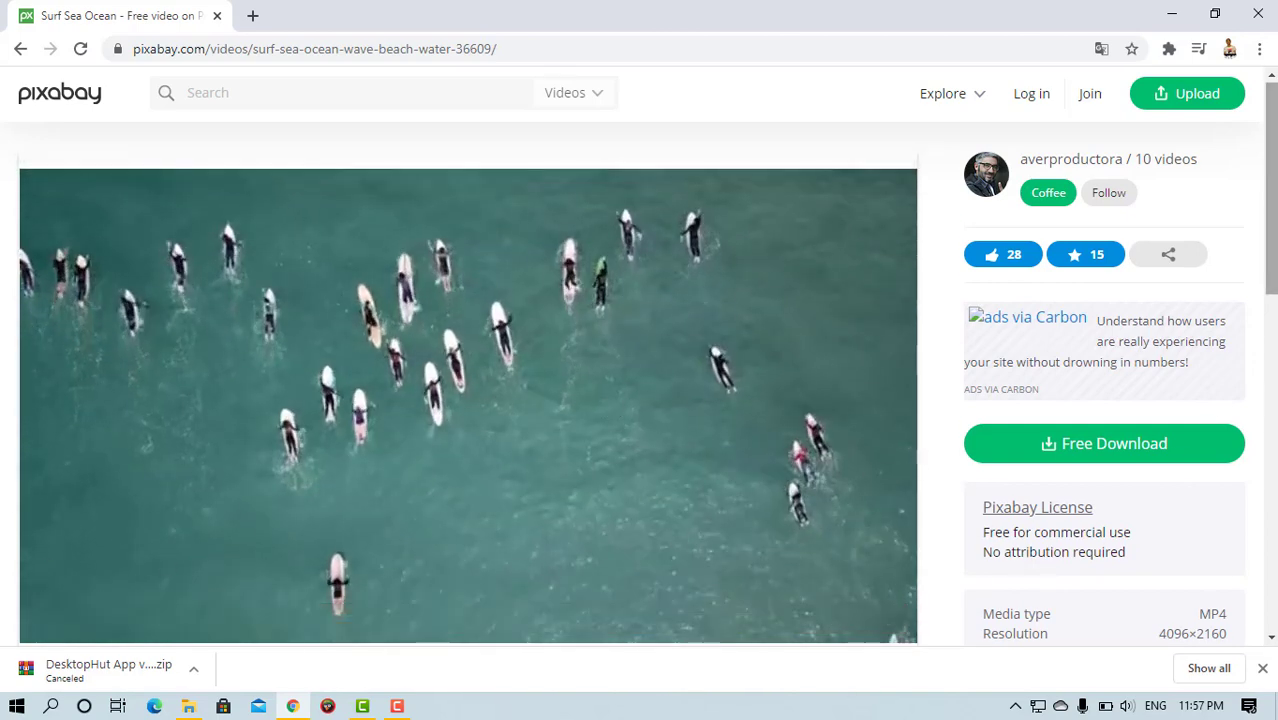
Download the surfers video for free as a 4096×2160 MP4
scroll(1215, 425, down, 1)
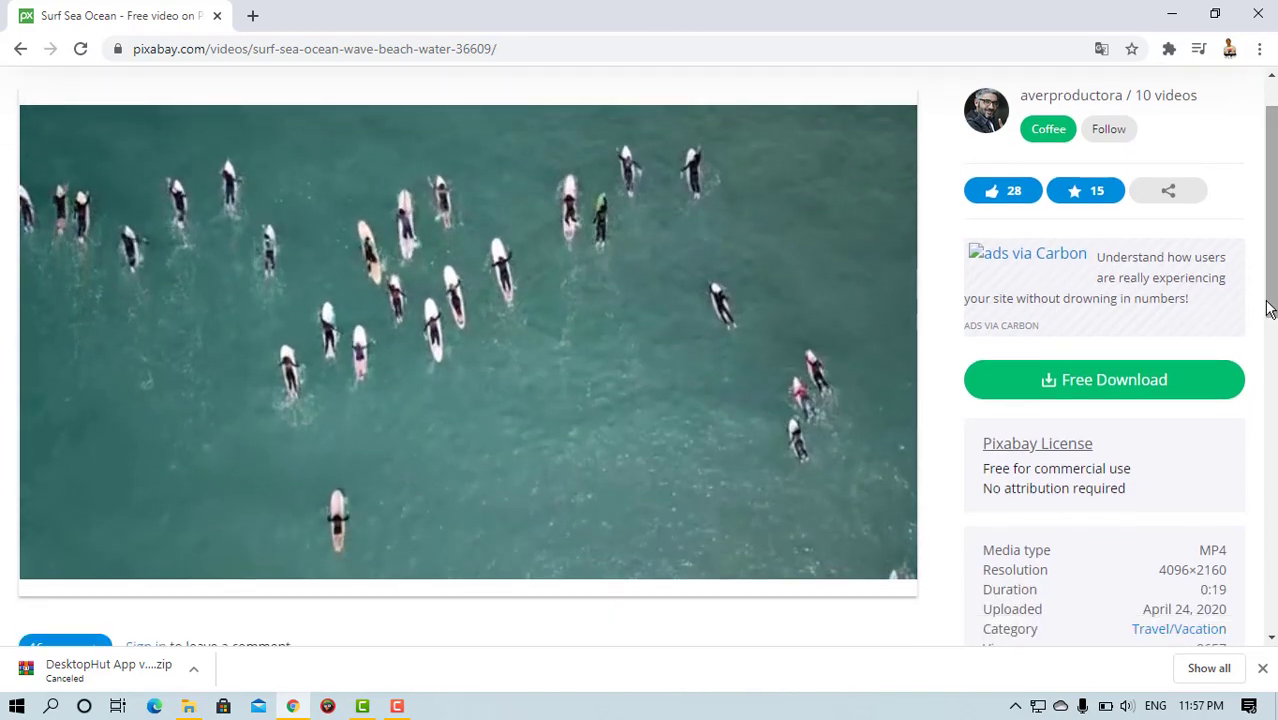
click(1130, 378)
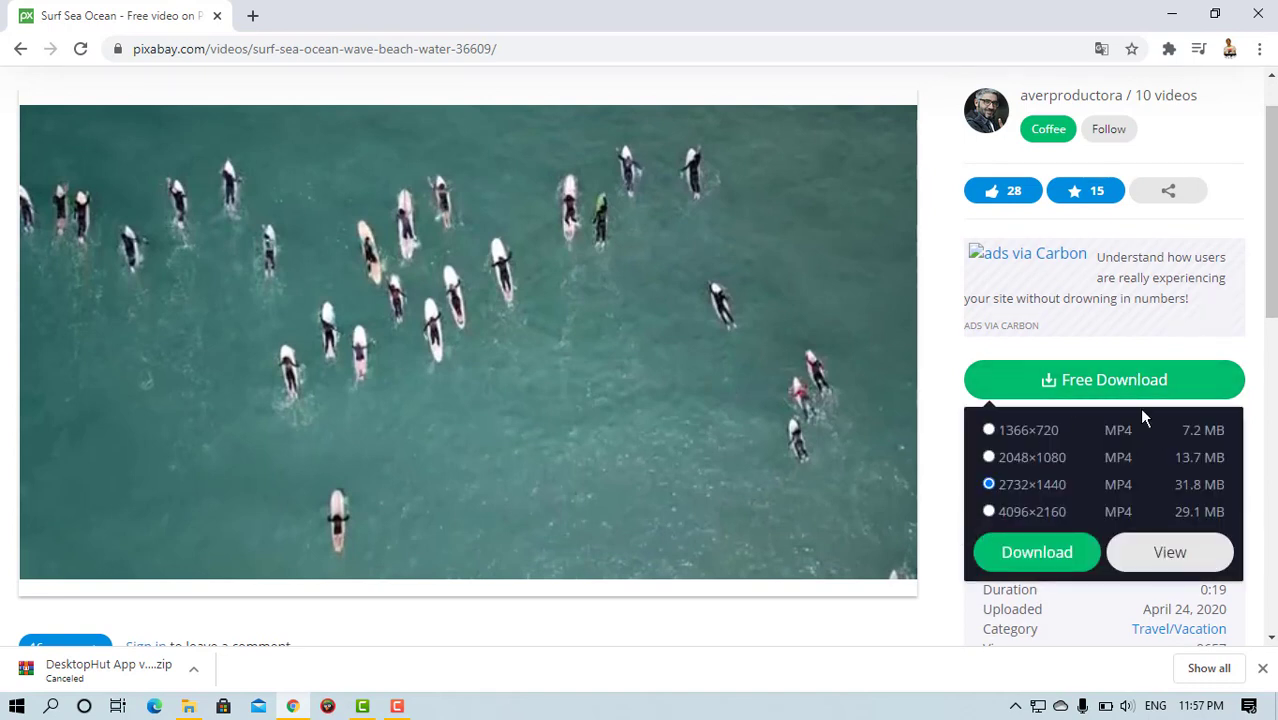
click(989, 518)
click(1036, 553)
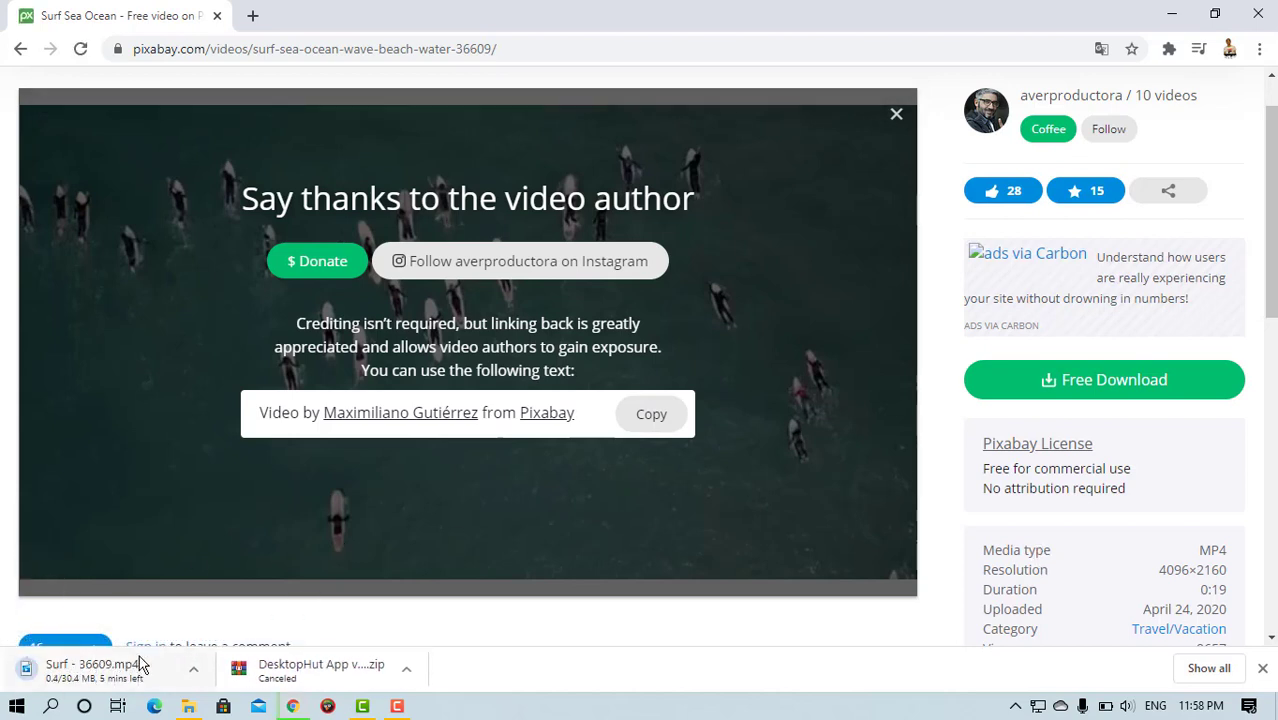
Open YouTube in a new browser tab while the video downloads
click(254, 14)
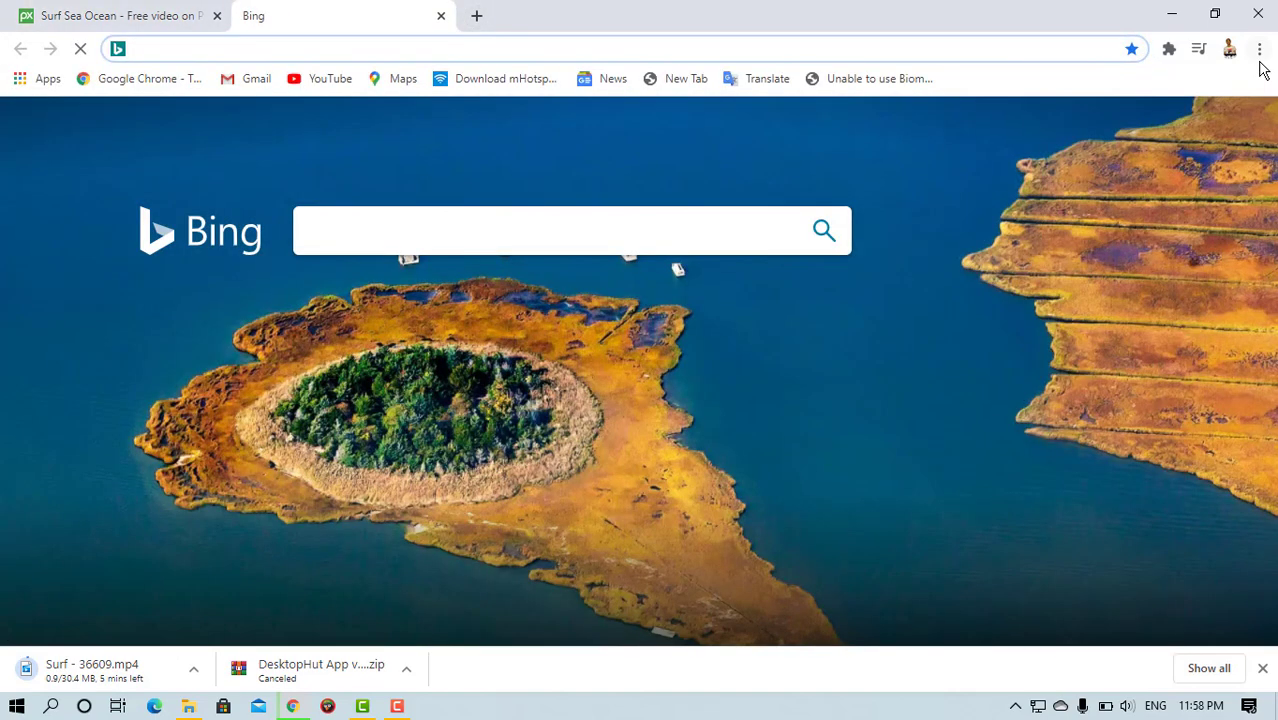
click(1259, 52)
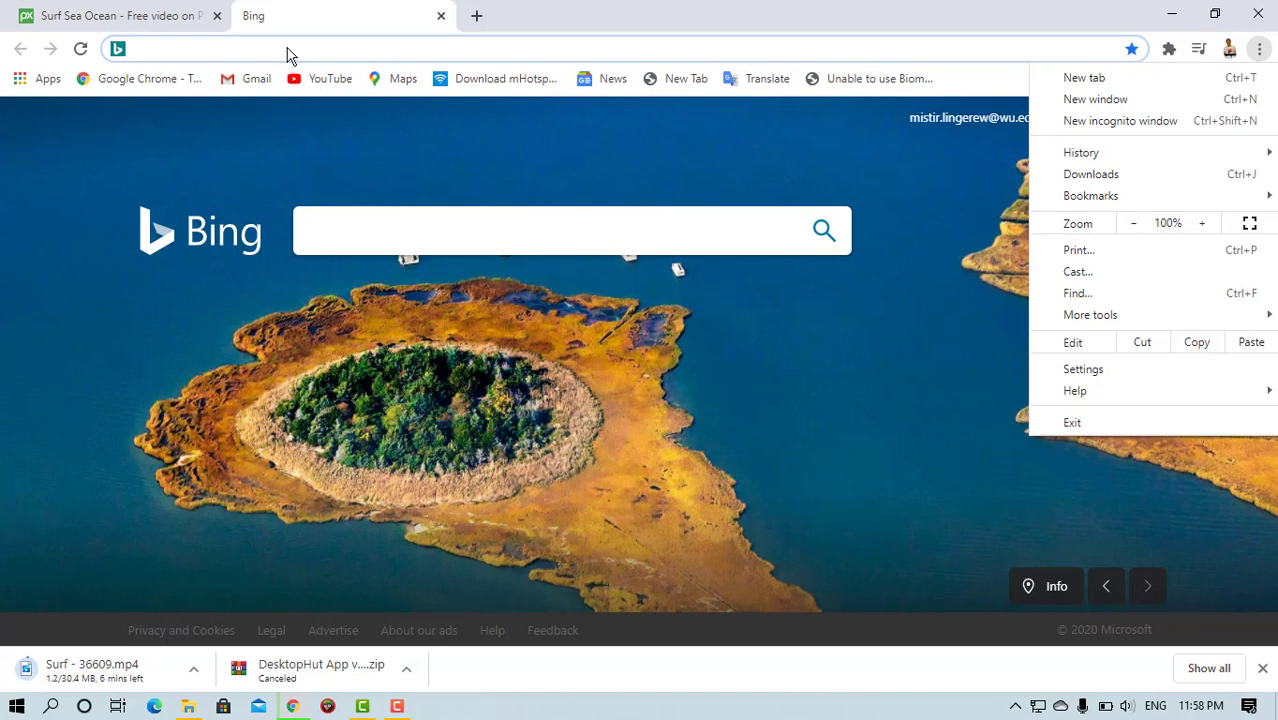
click(286, 48)
click(309, 80)
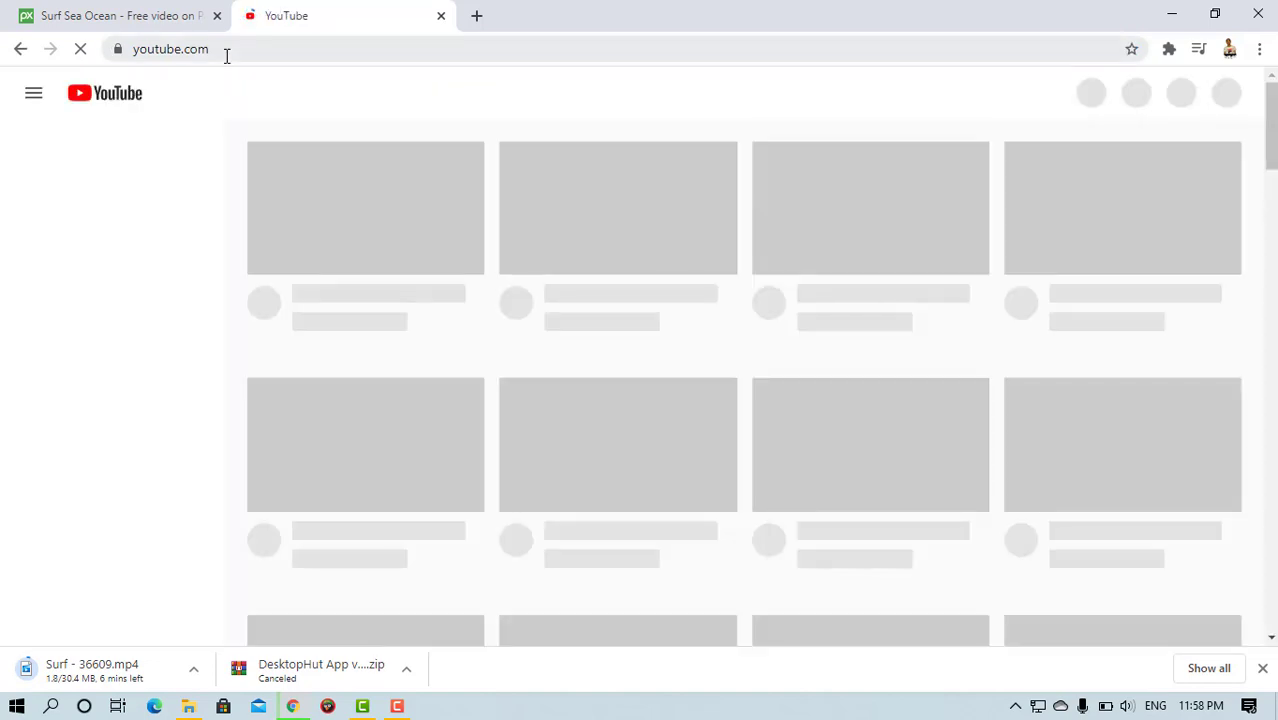
click(227, 57)
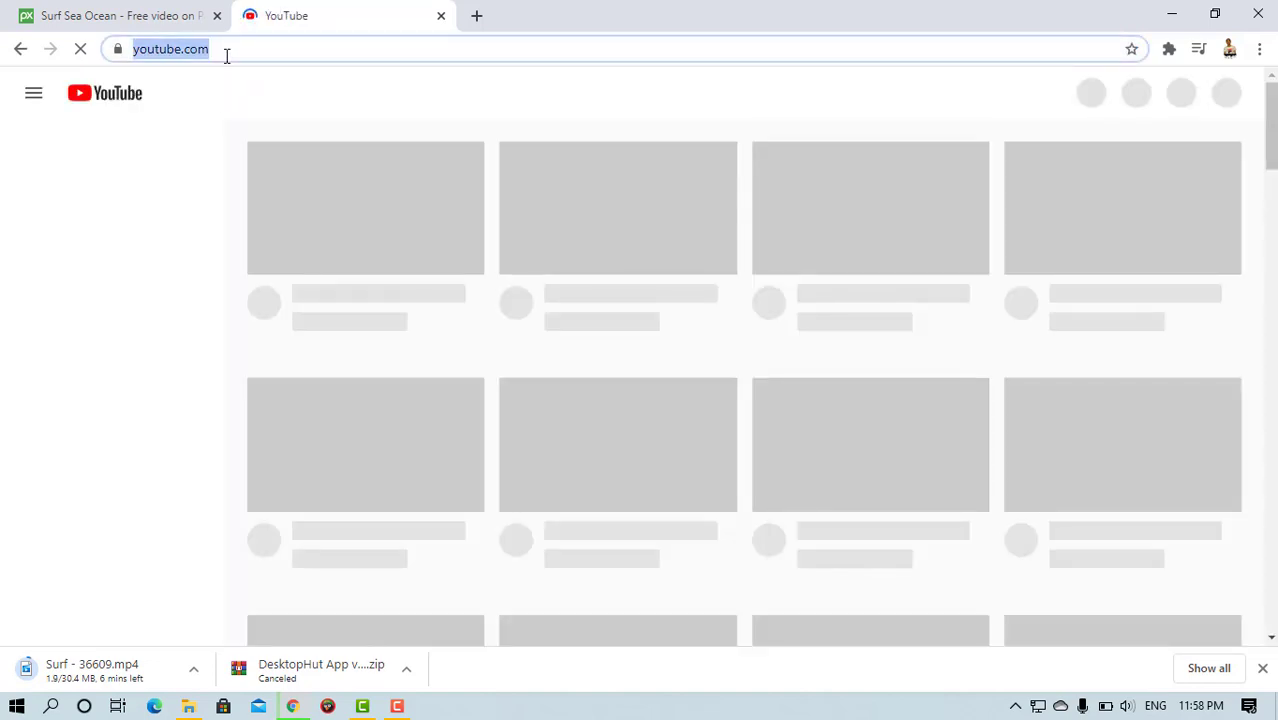
click(227, 57)
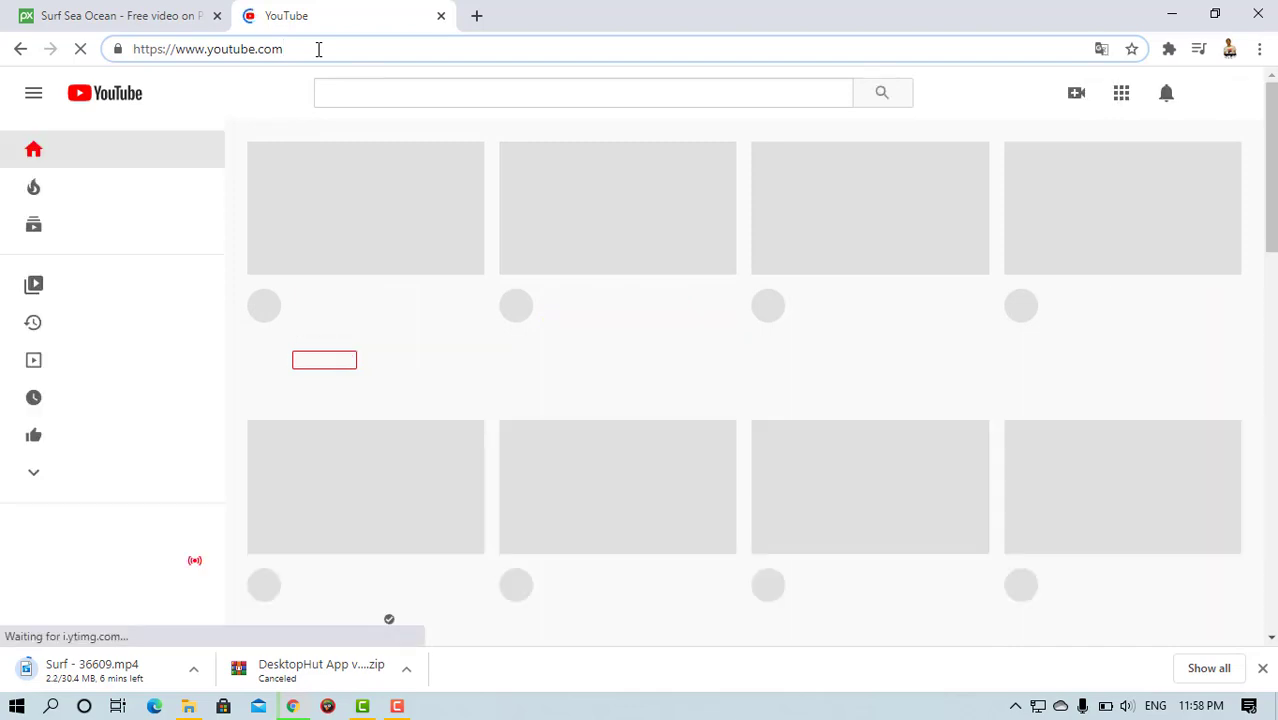
text(/c)
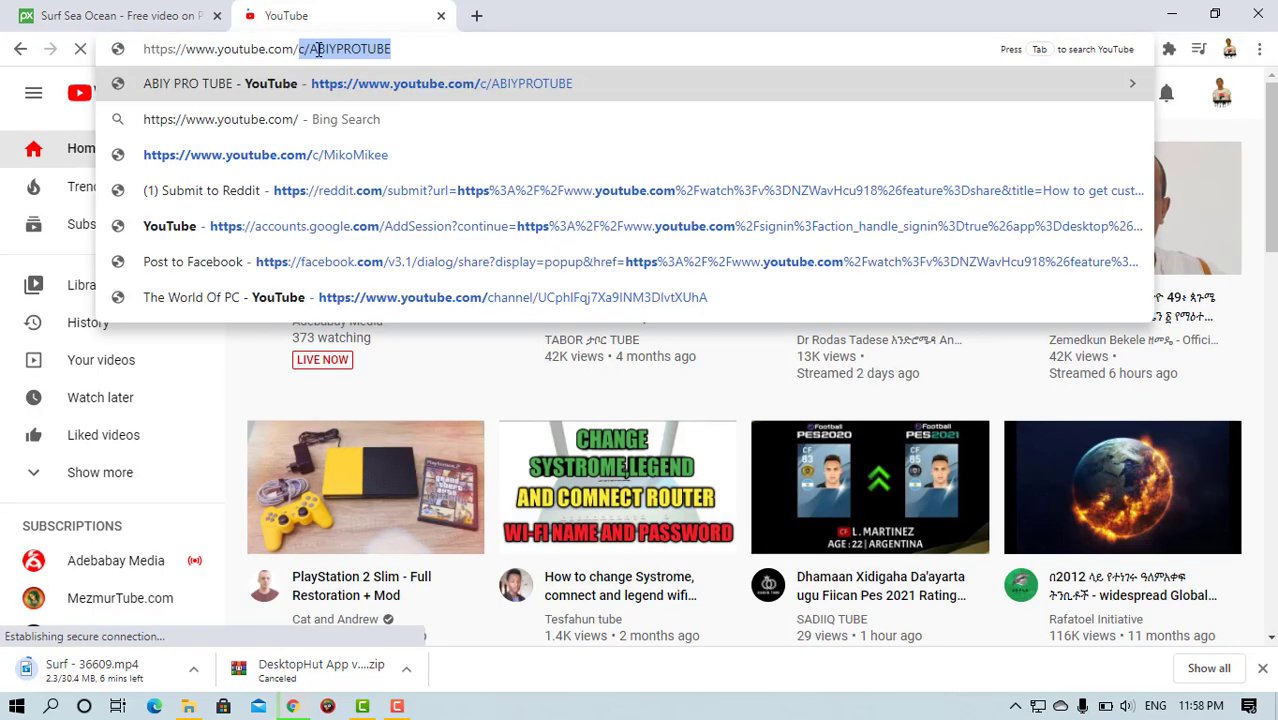
text(/)
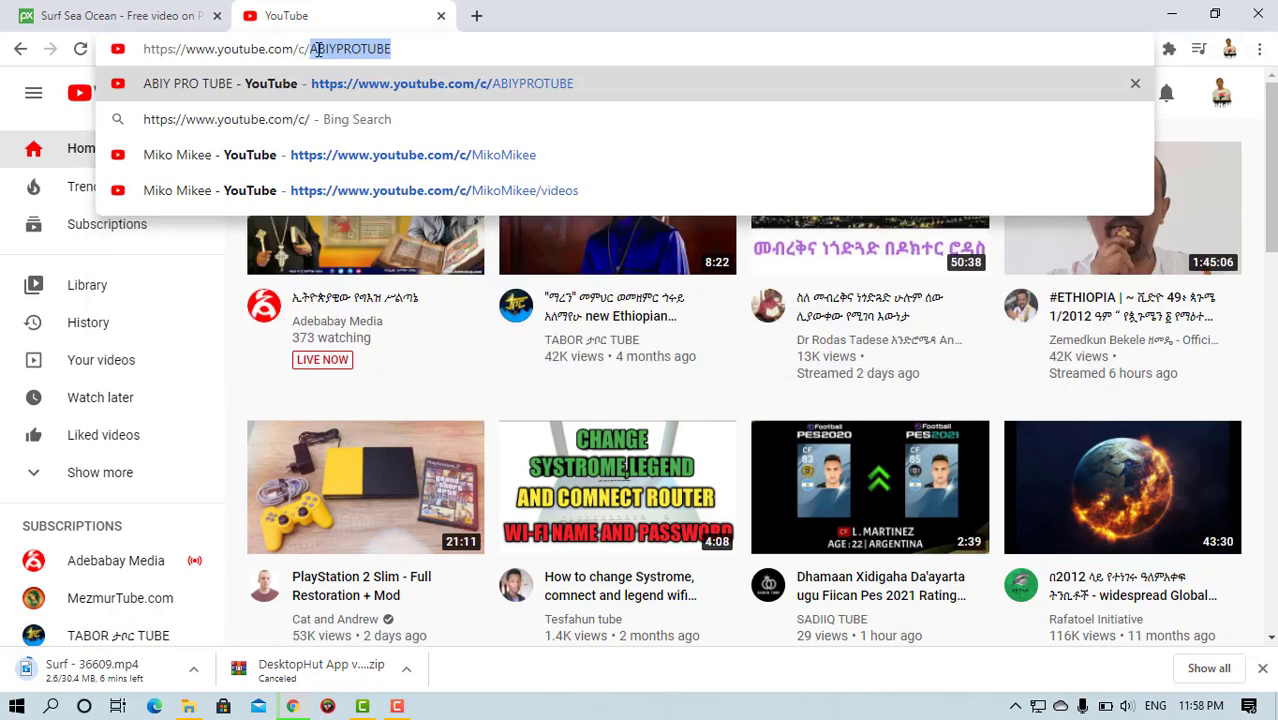
text(AB)
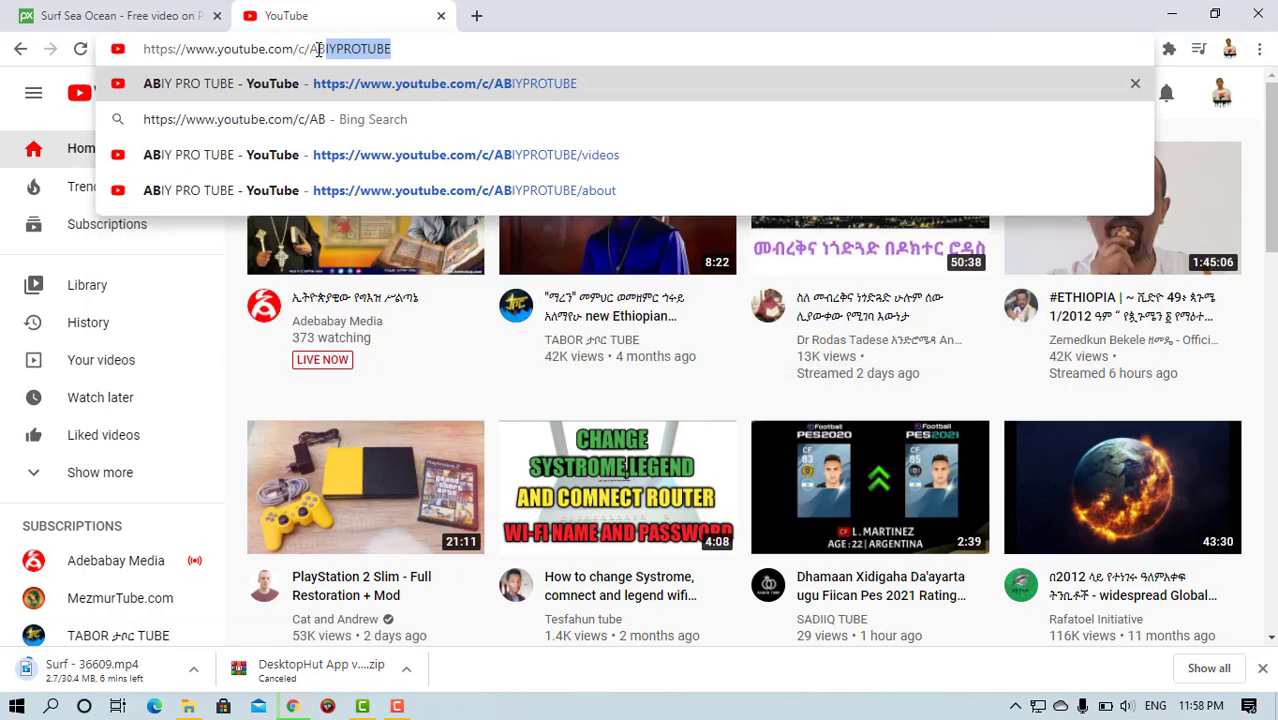
text(IYPROTU)
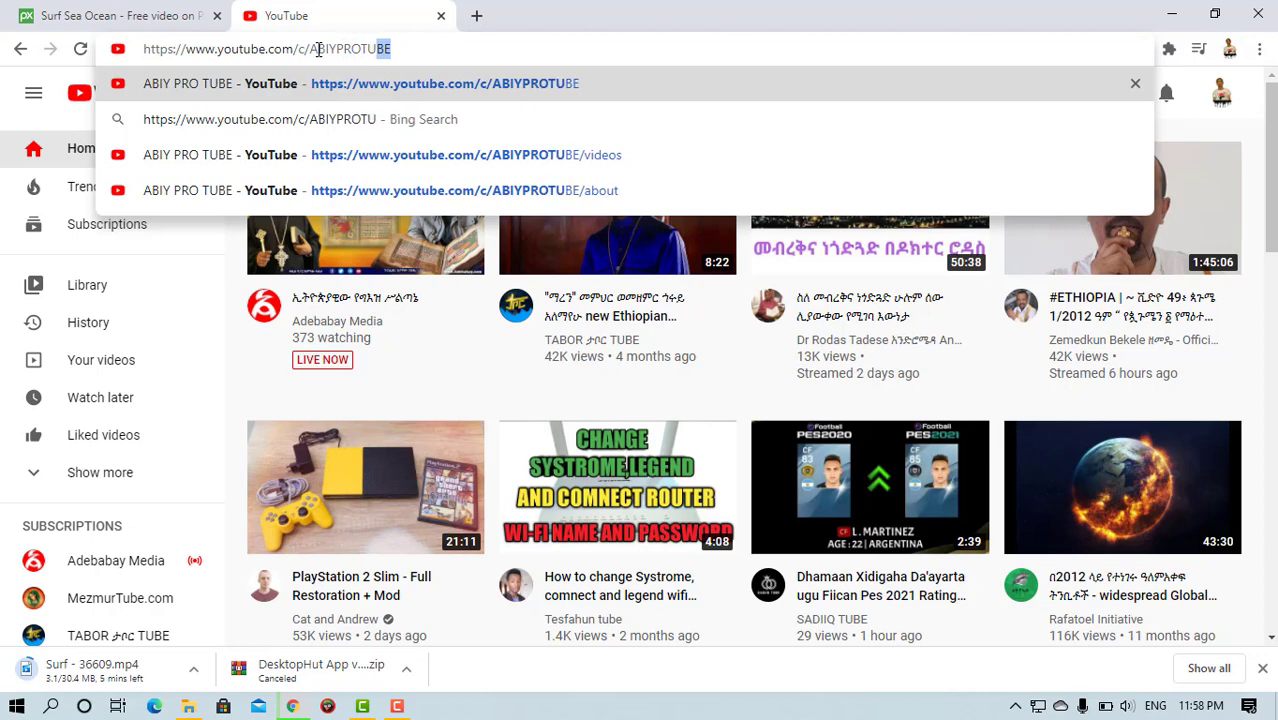
text(E)
key(BackSpace)
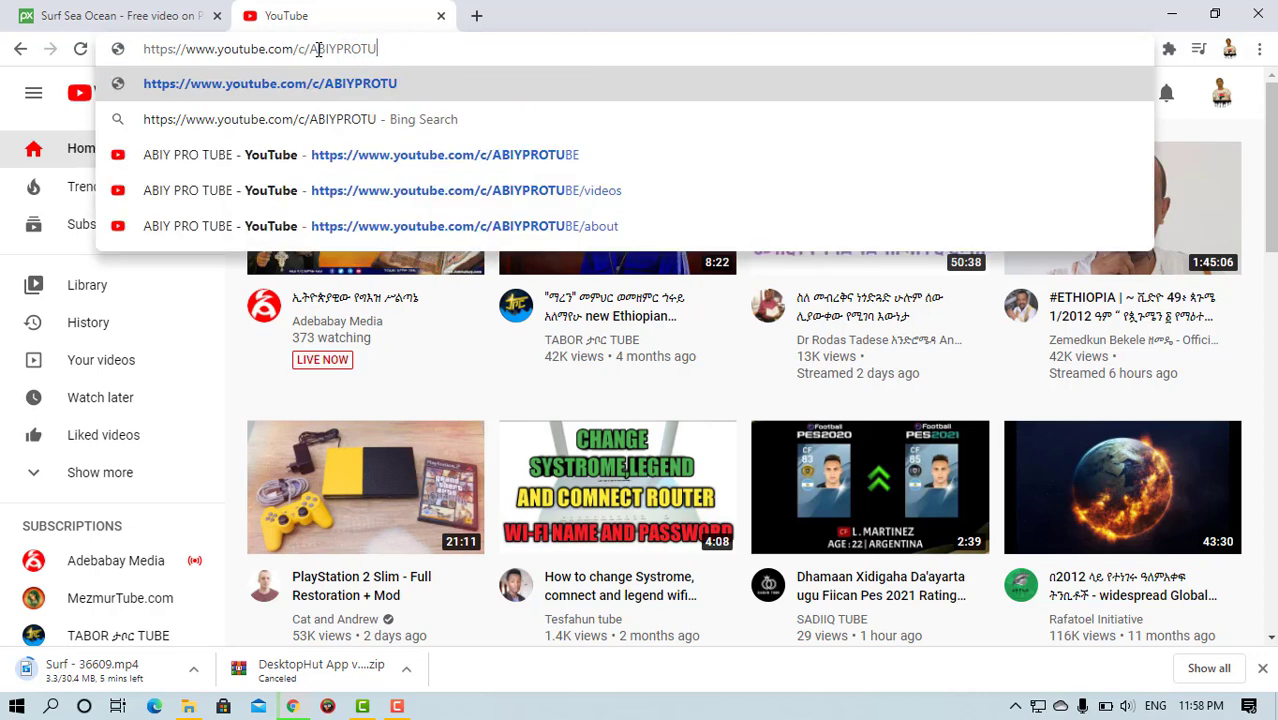
text(BE)
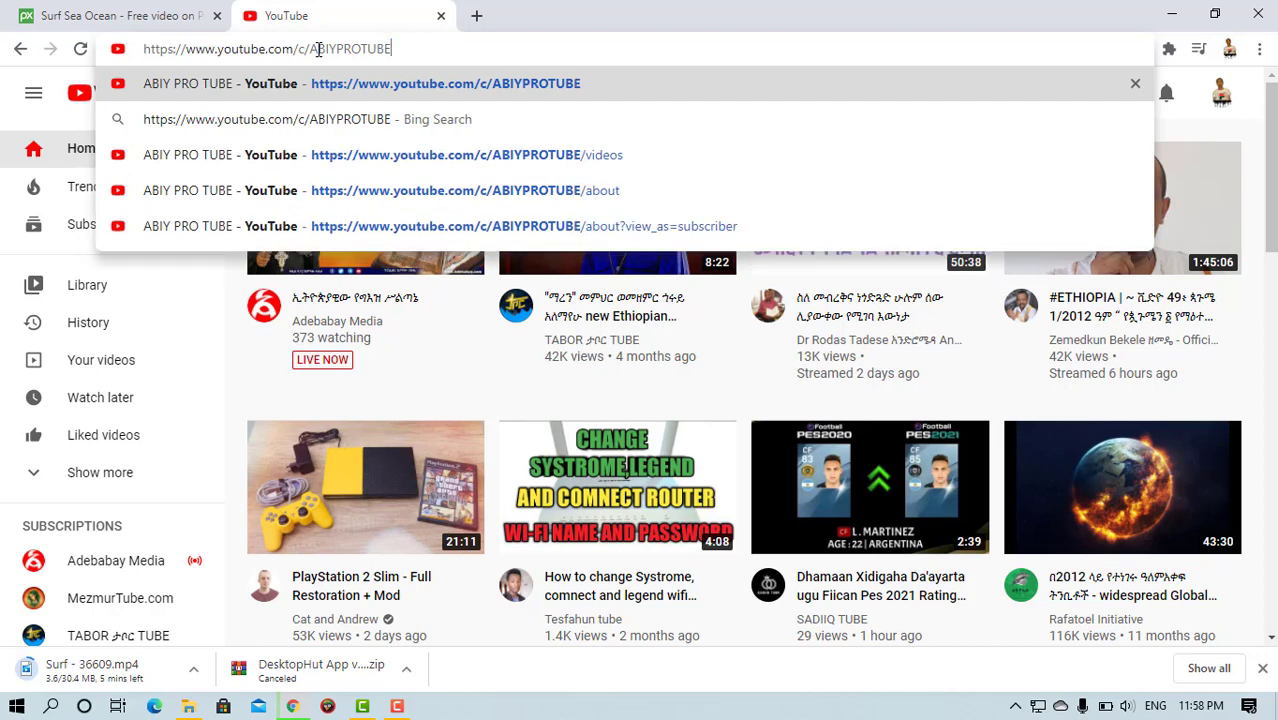
key(Return)
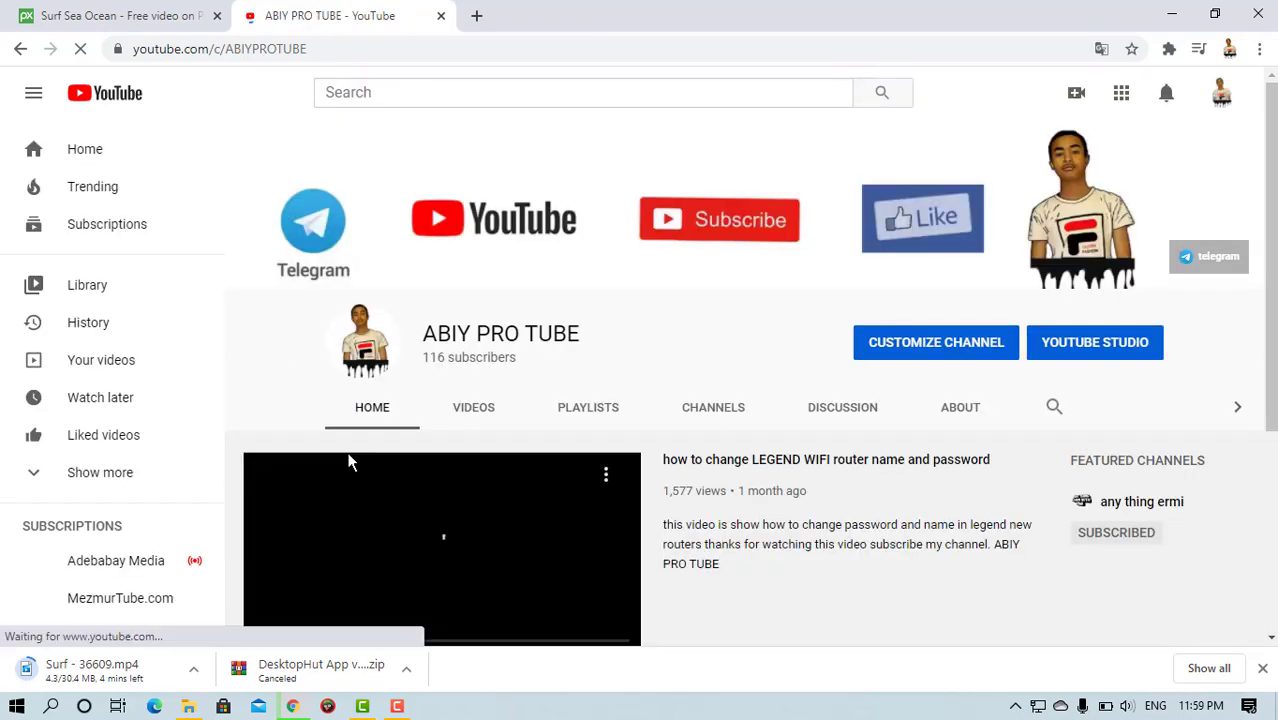
Look over the channel's home page and open the browser's downloads list
scroll(349, 462, down, 2)
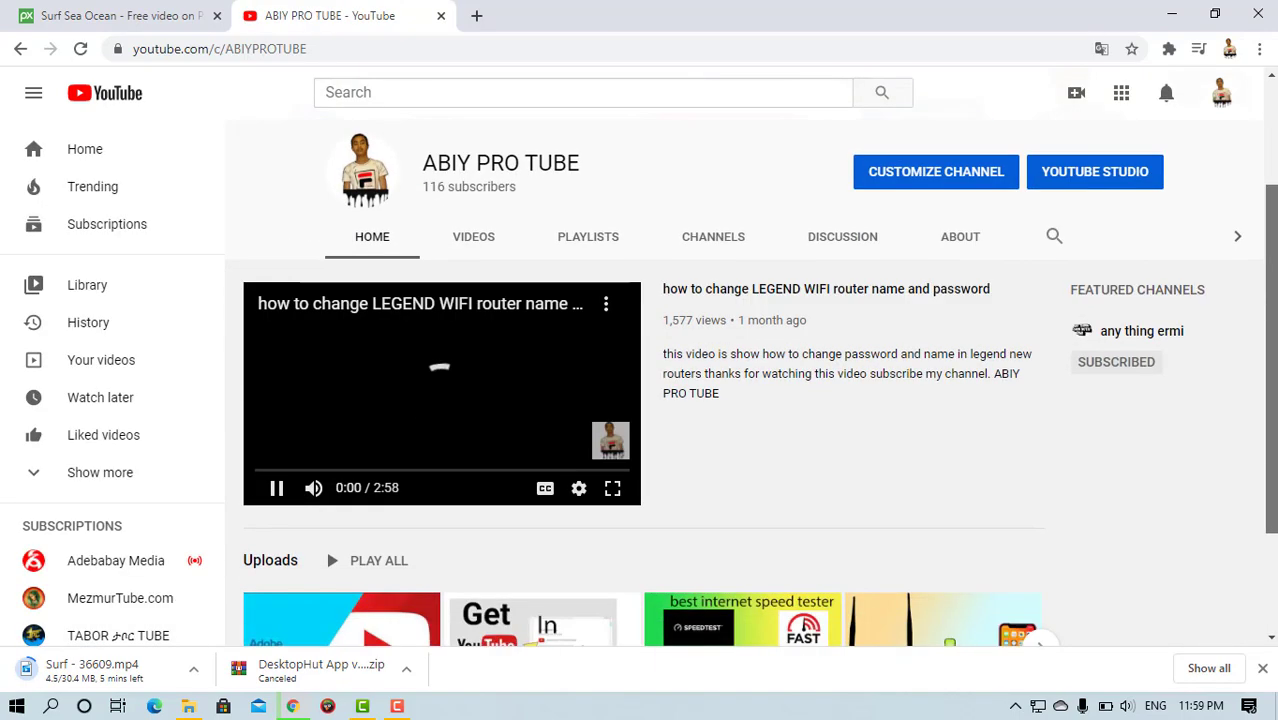
scroll(1138, 459, down, 2)
scroll(1141, 459, up, 3)
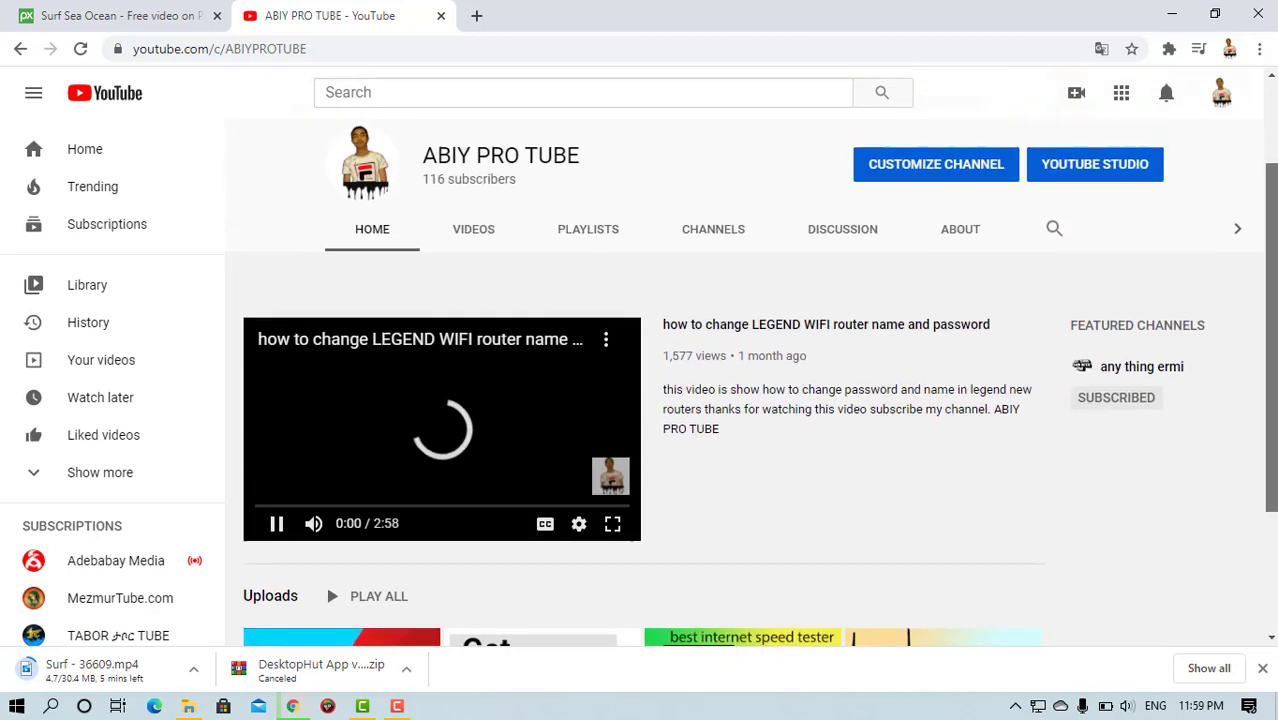
scroll(745, 400, up, 2)
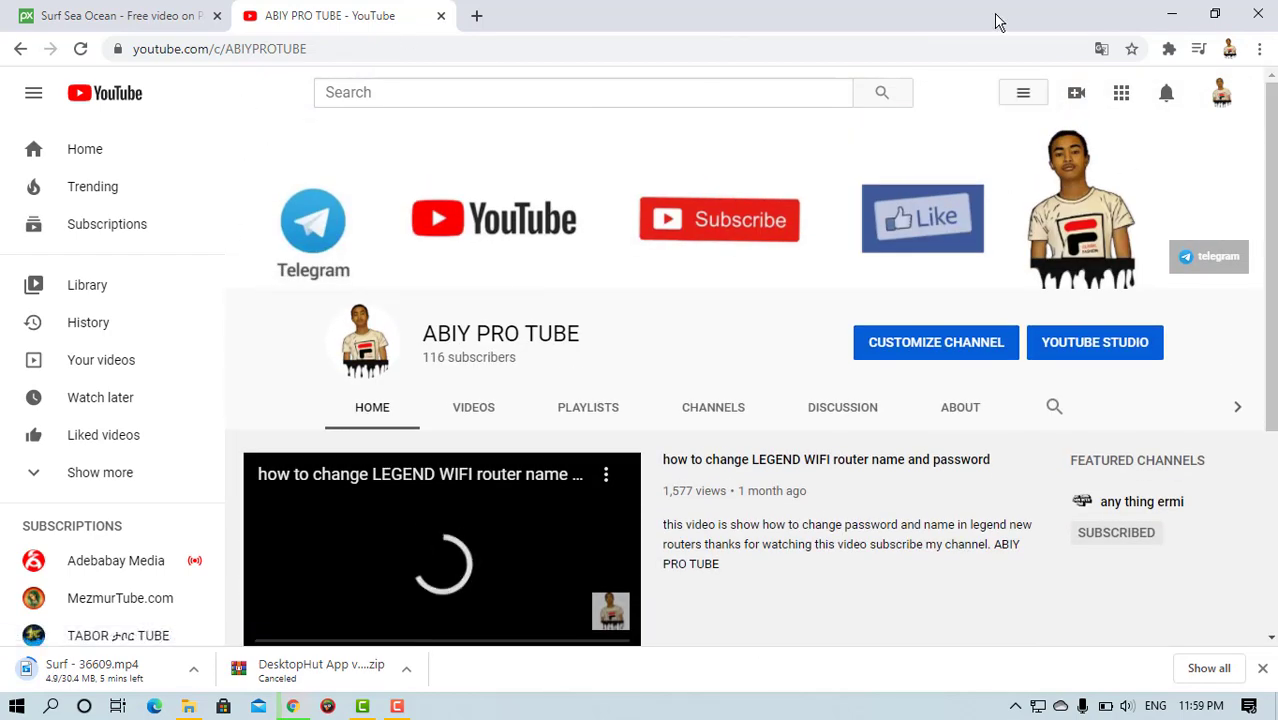
click(1259, 49)
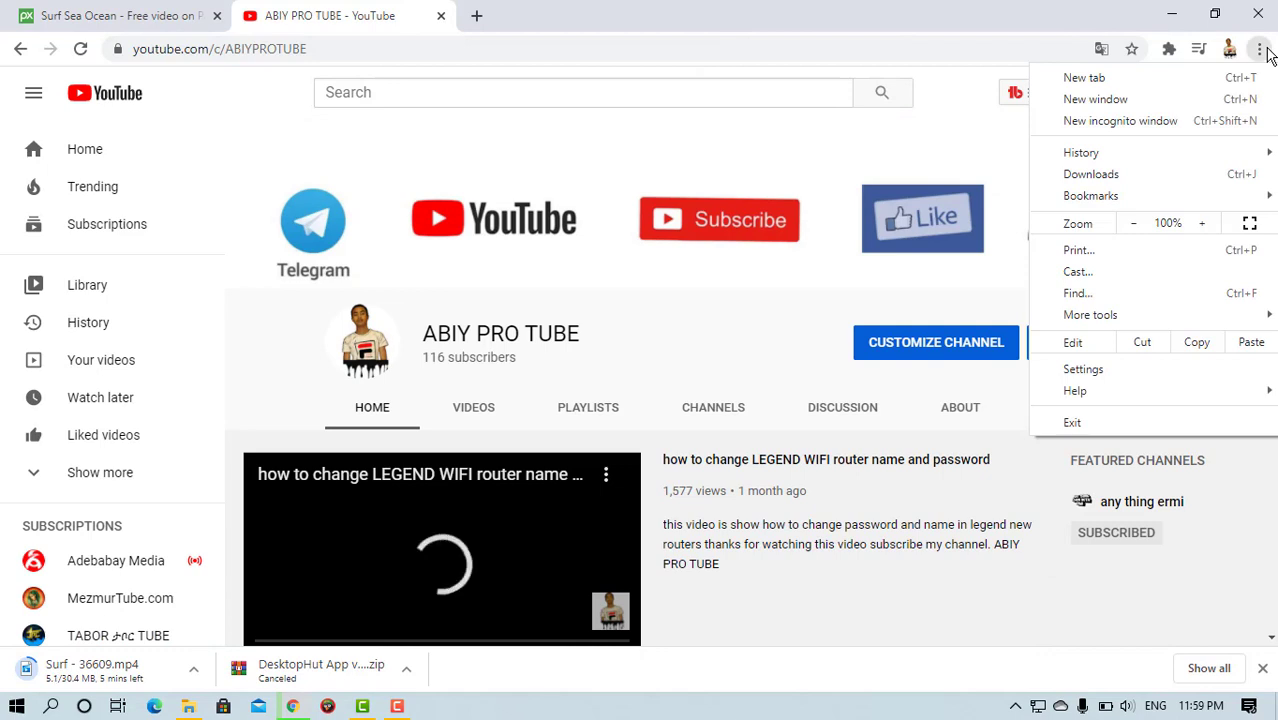
click(1095, 172)
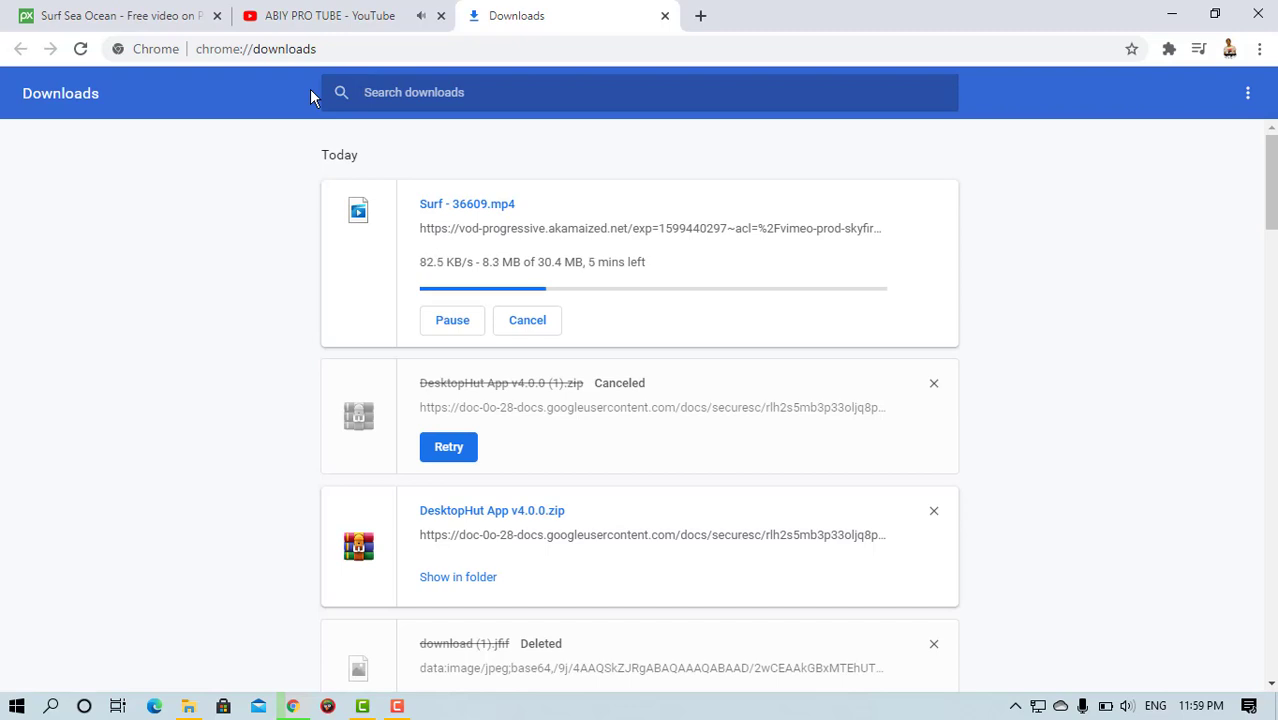
Return to the ABIY PRO TUBE channel and browse its uploads and full video list
click(324, 13)
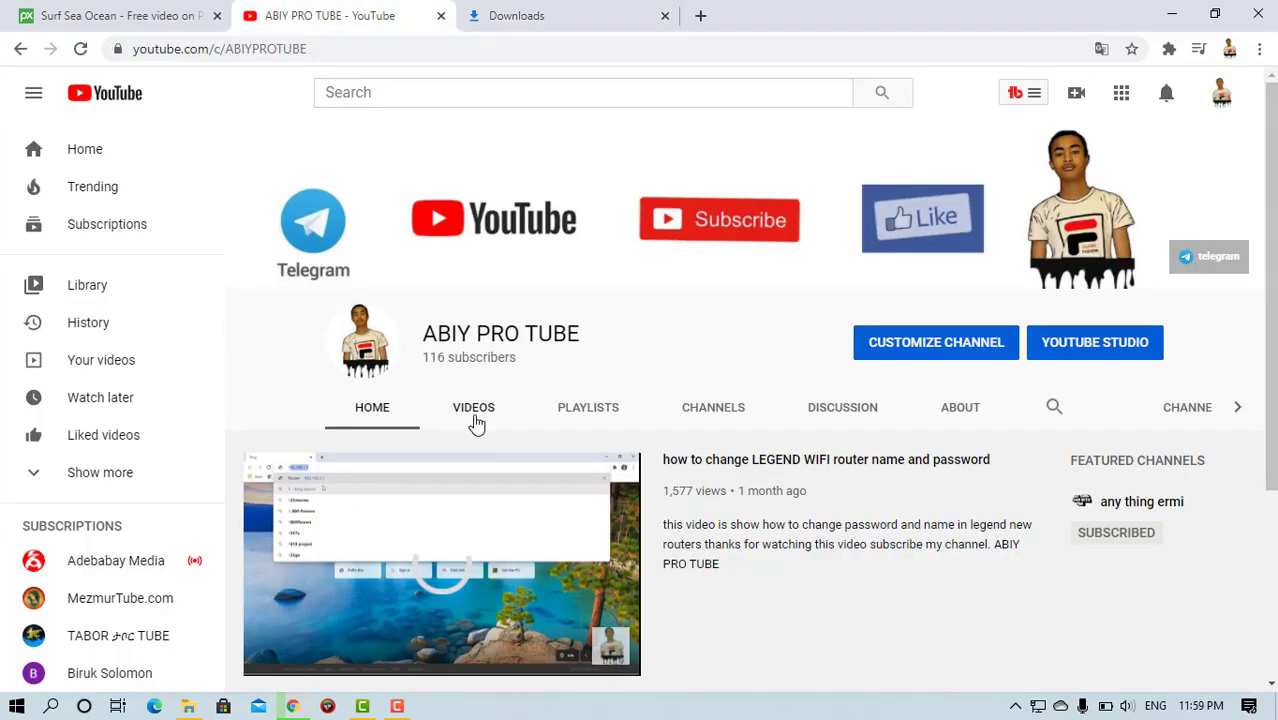
scroll(1247, 433, down, 3)
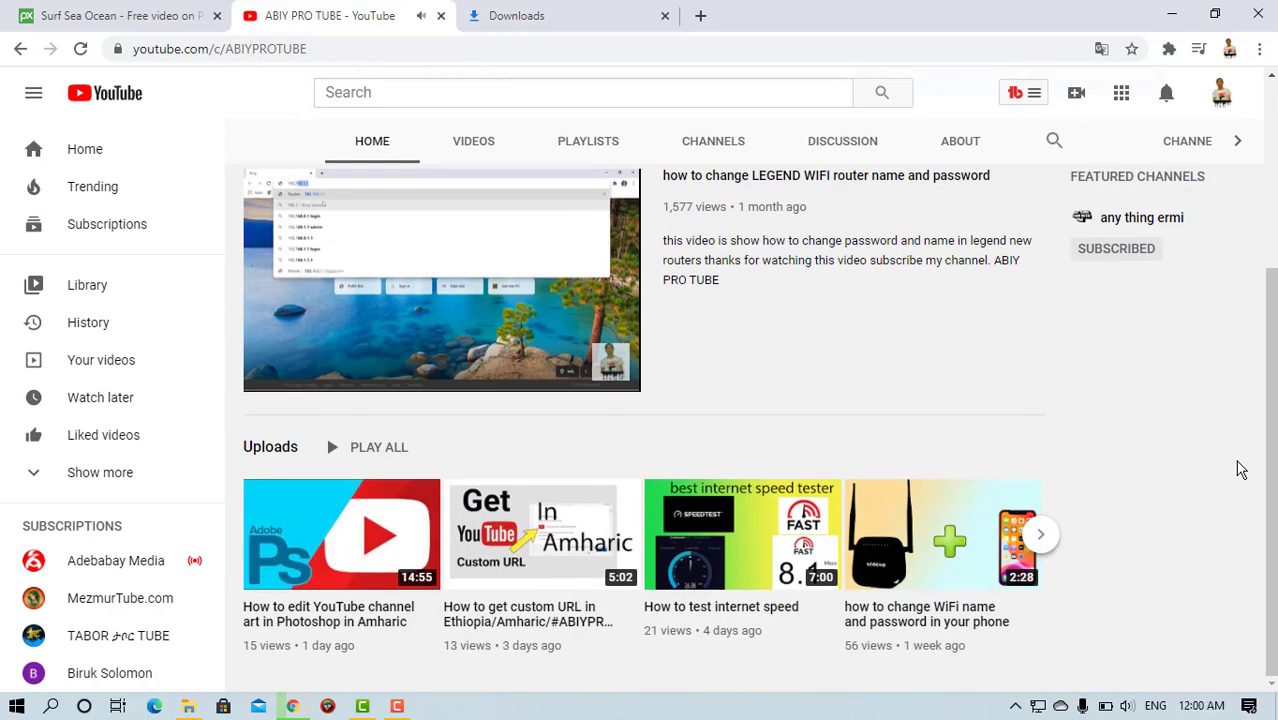
click(1041, 534)
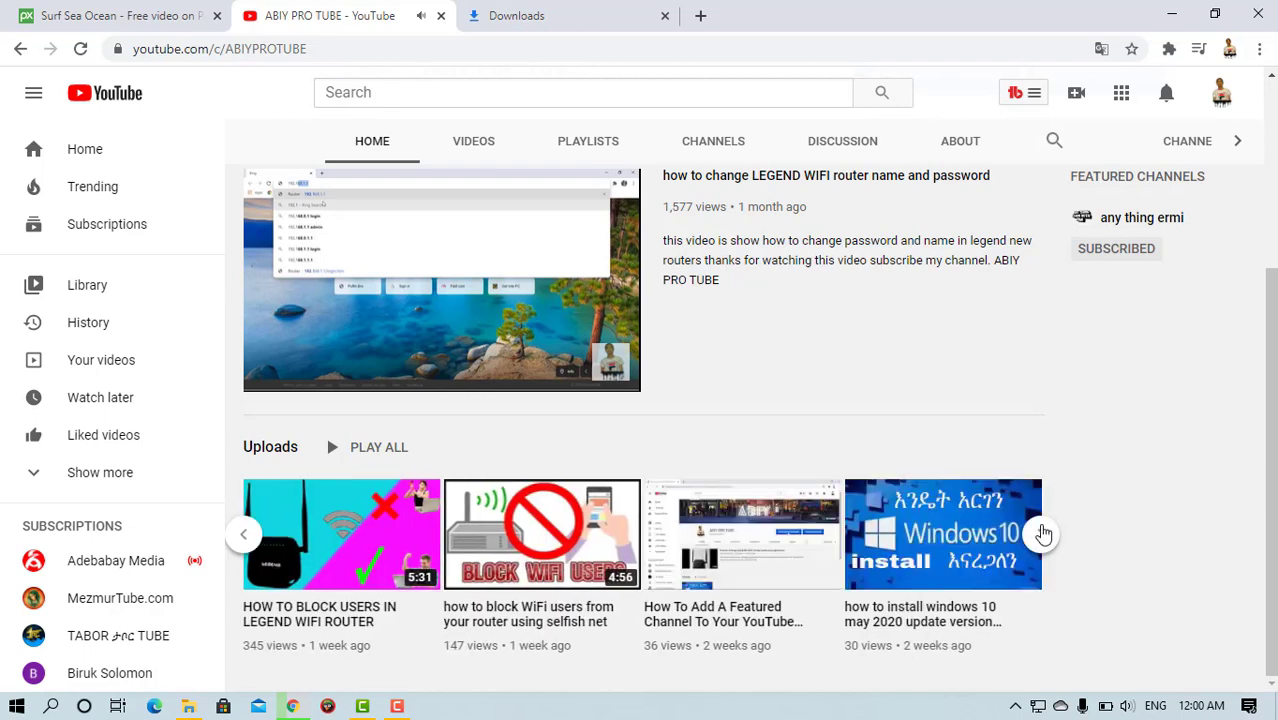
click(466, 141)
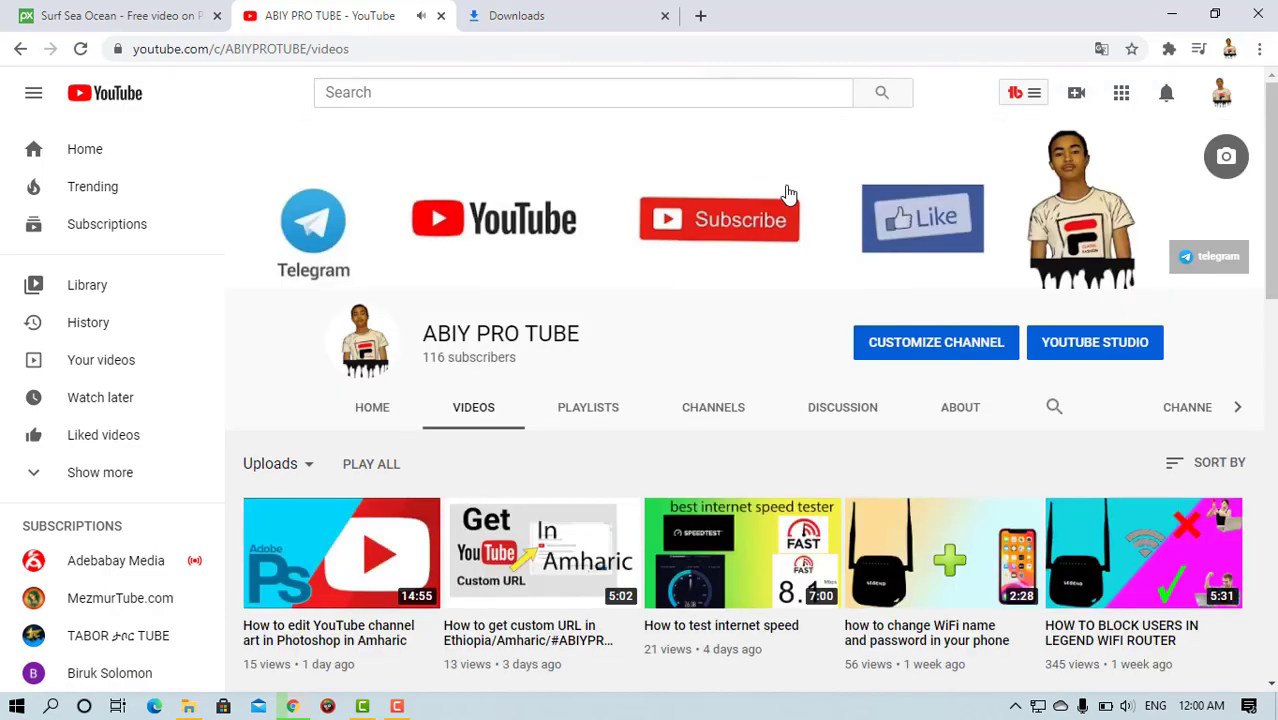
scroll(1270, 300, down, 4)
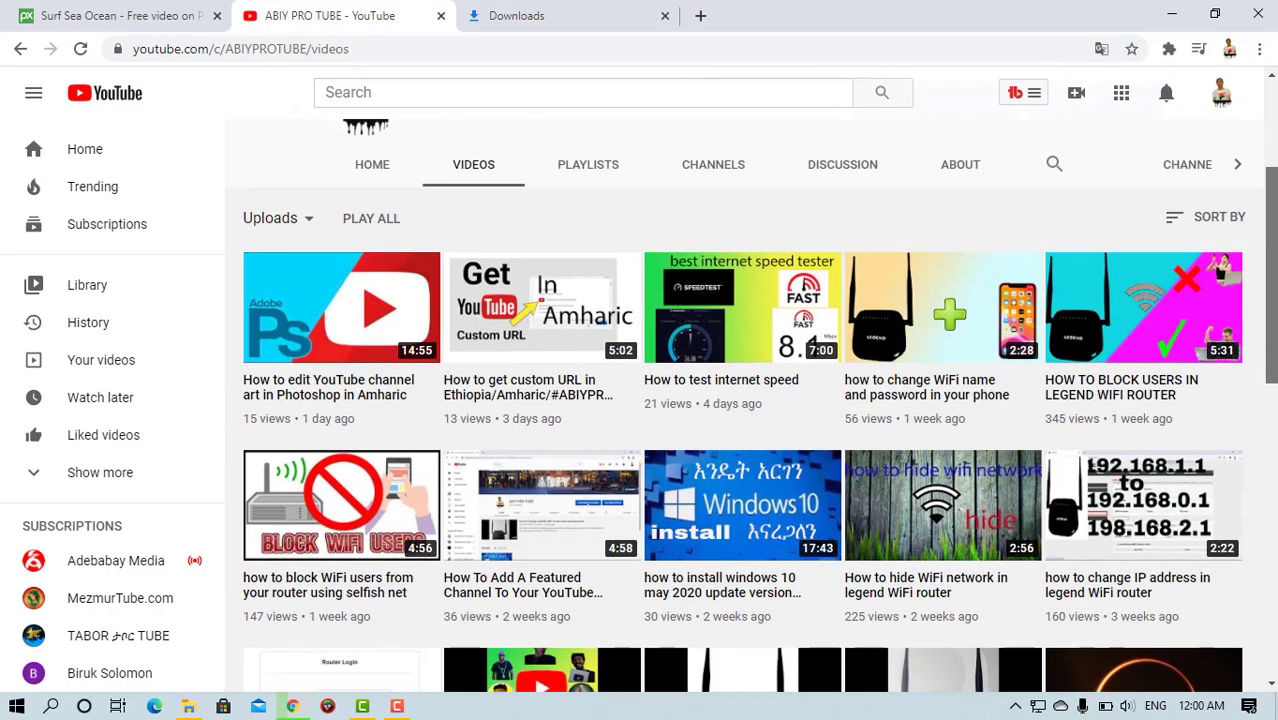
scroll(1229, 511, down, 6)
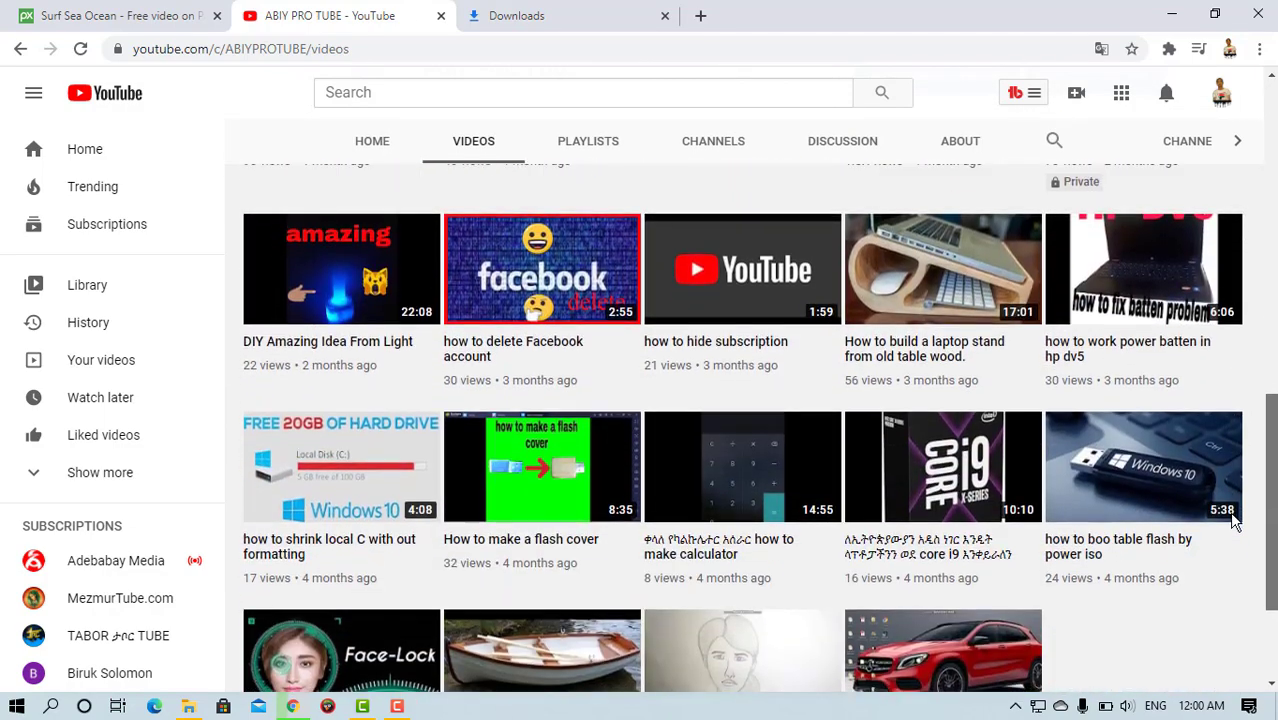
scroll(1235, 538, down, 3)
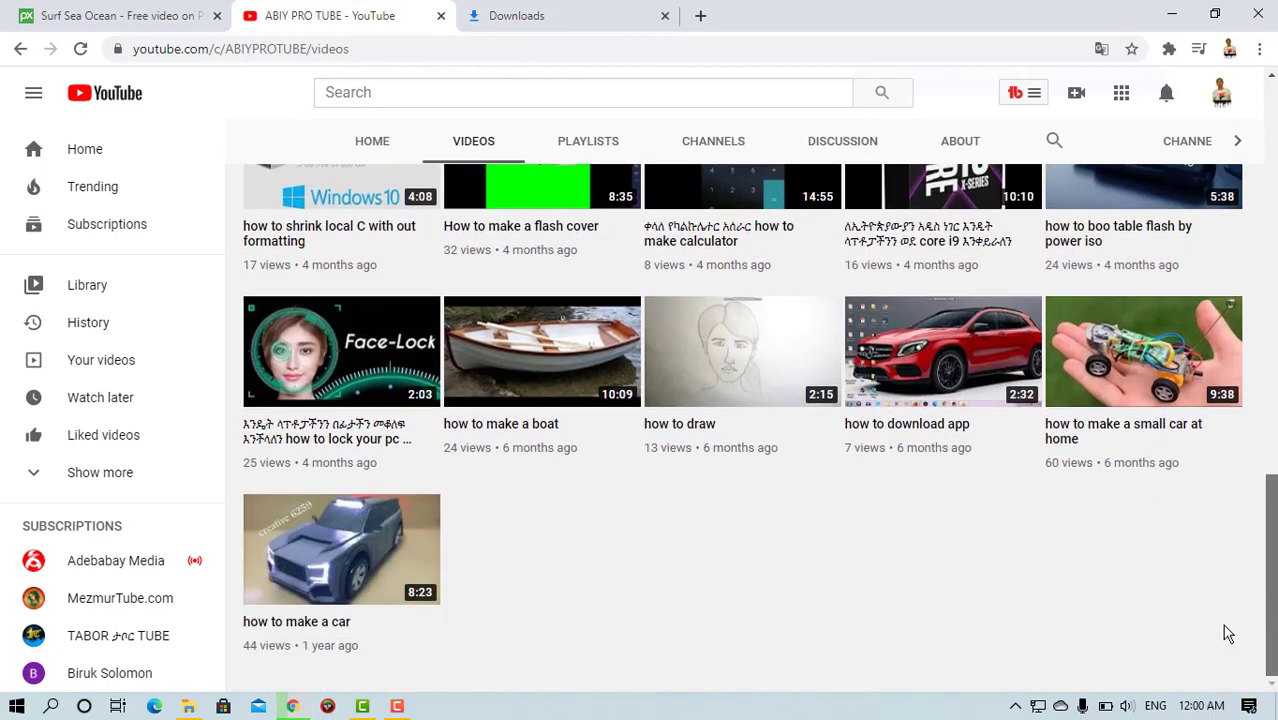
scroll(1226, 600, up, 1)
scroll(1229, 590, up, 10)
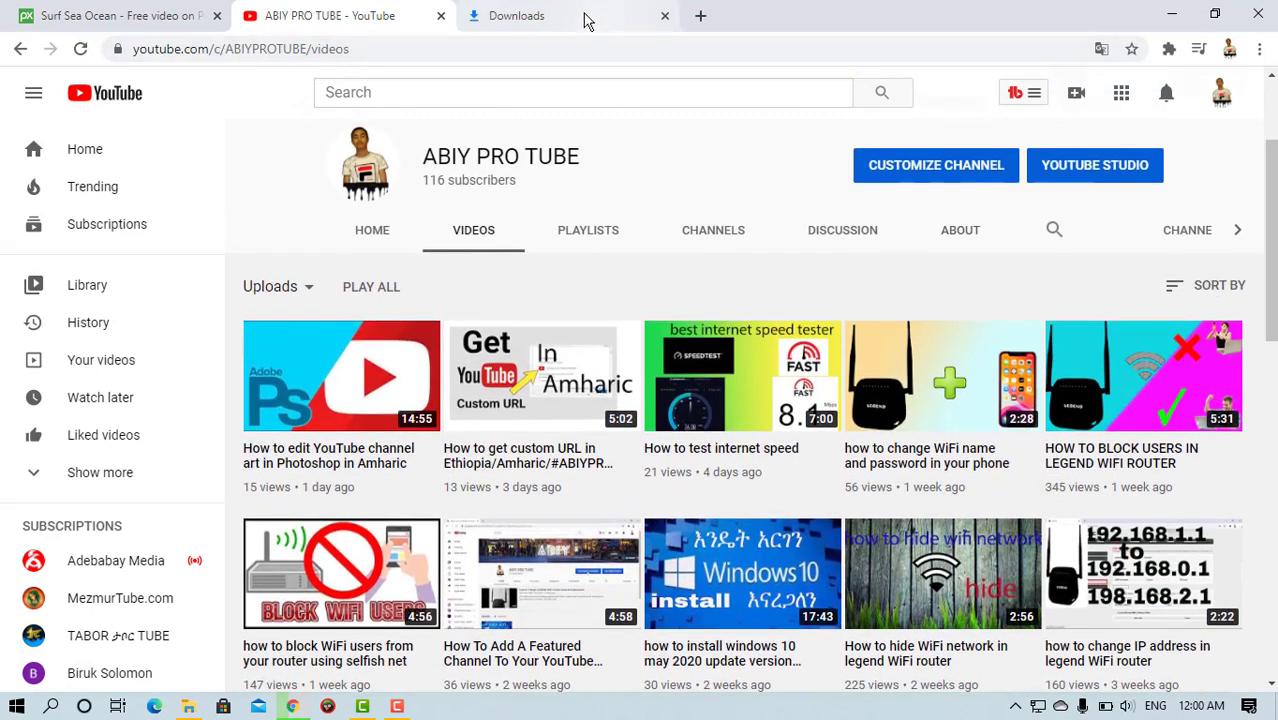
Return to the downloads list and check the progress of Surf - 36609.mp4
click(583, 18)
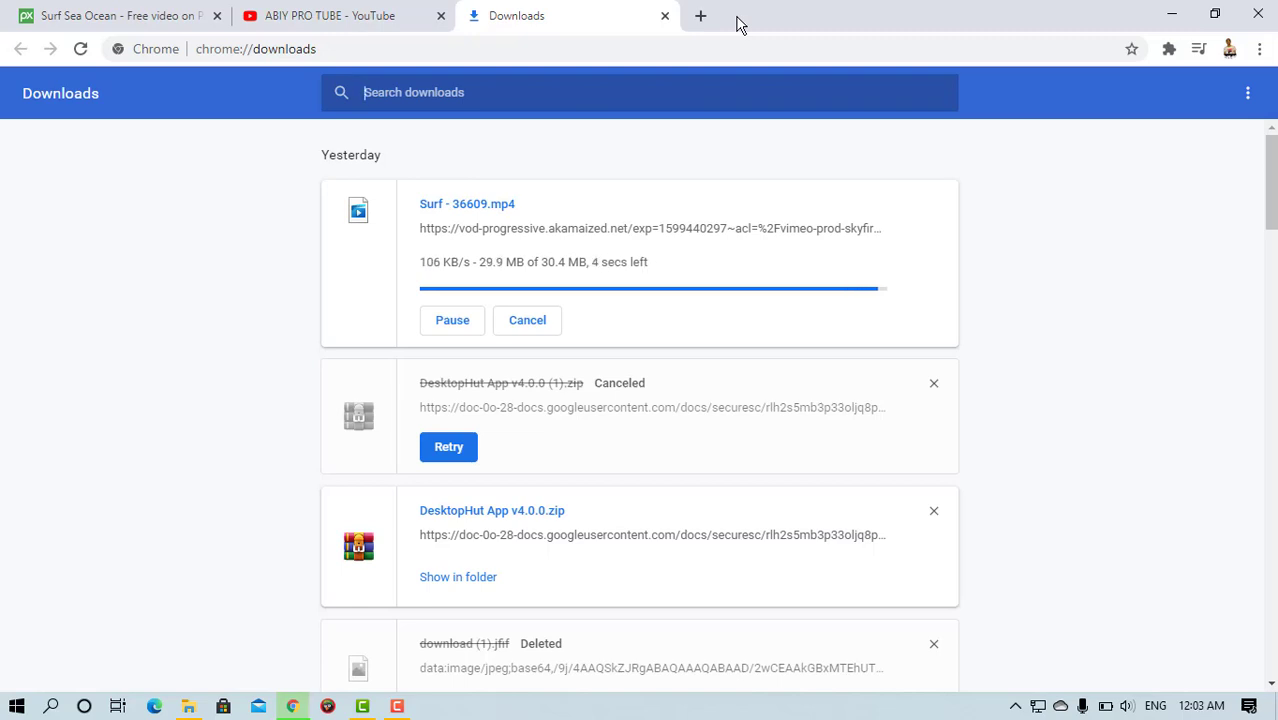
click(1015, 706)
click(848, 718)
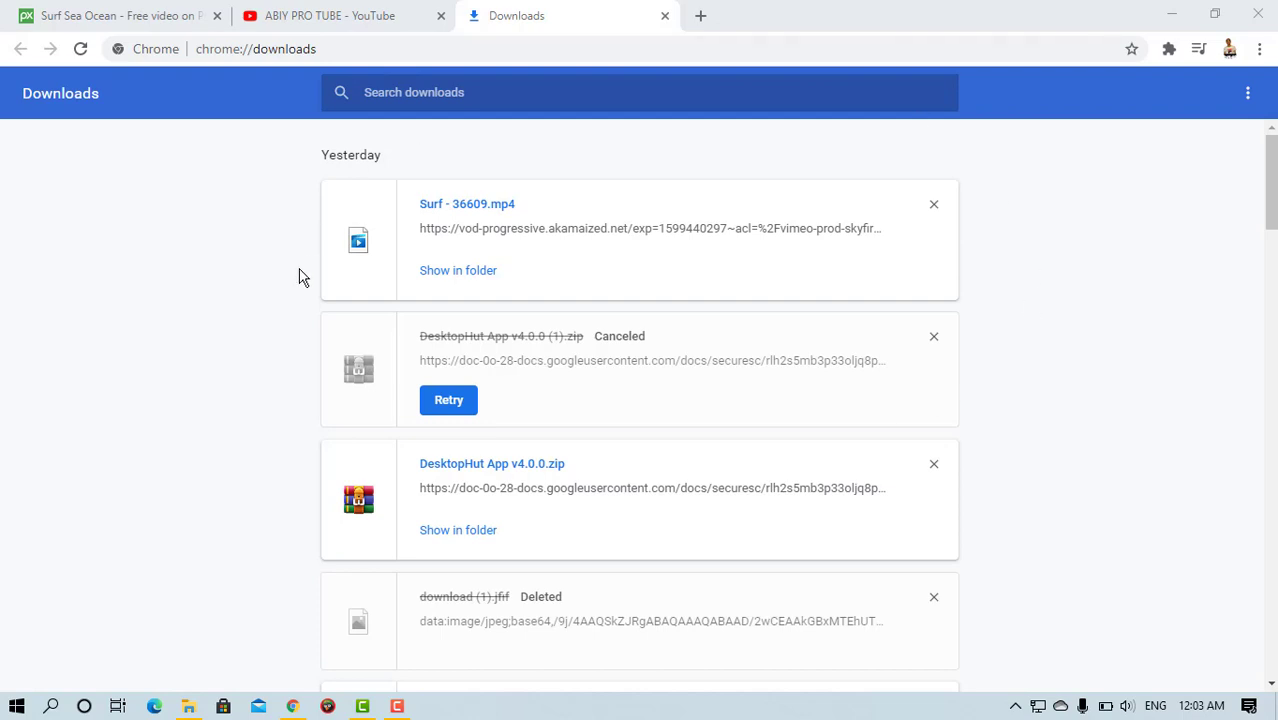
Switch to the DesktopHut app and load Surf - 36609 from the Downloads folder as the live wallpaper
click(1169, 12)
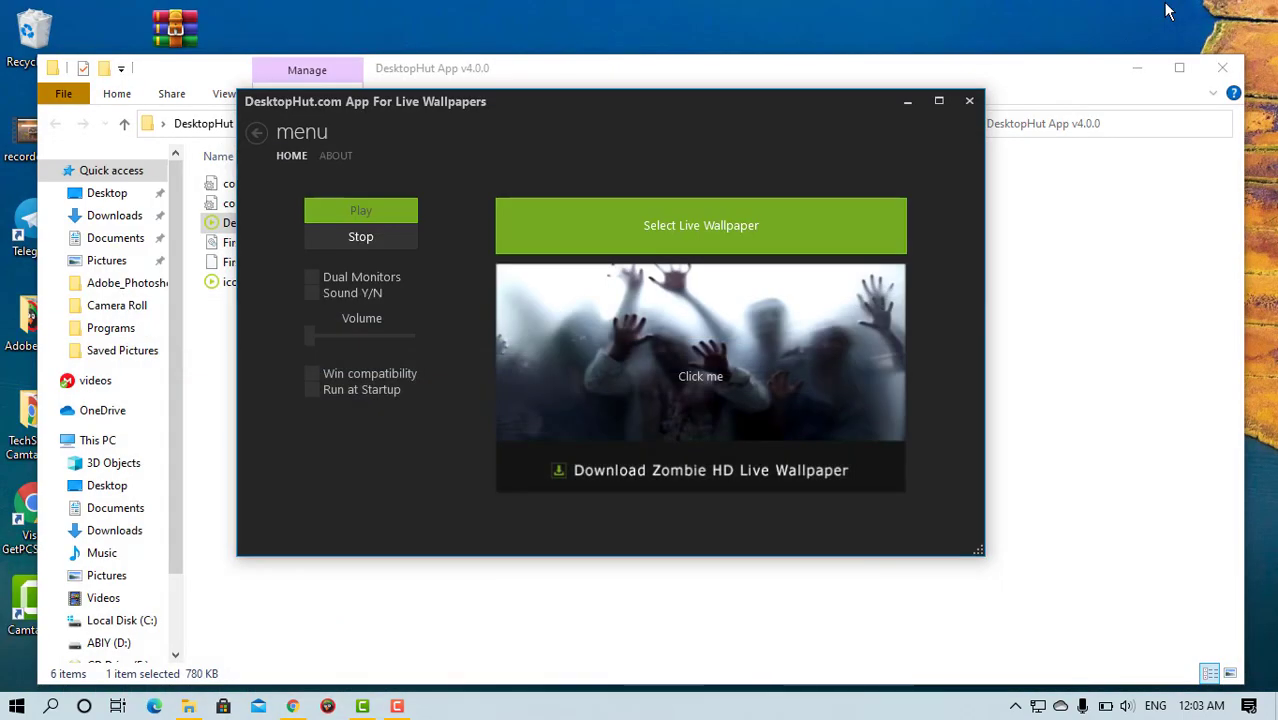
click(693, 227)
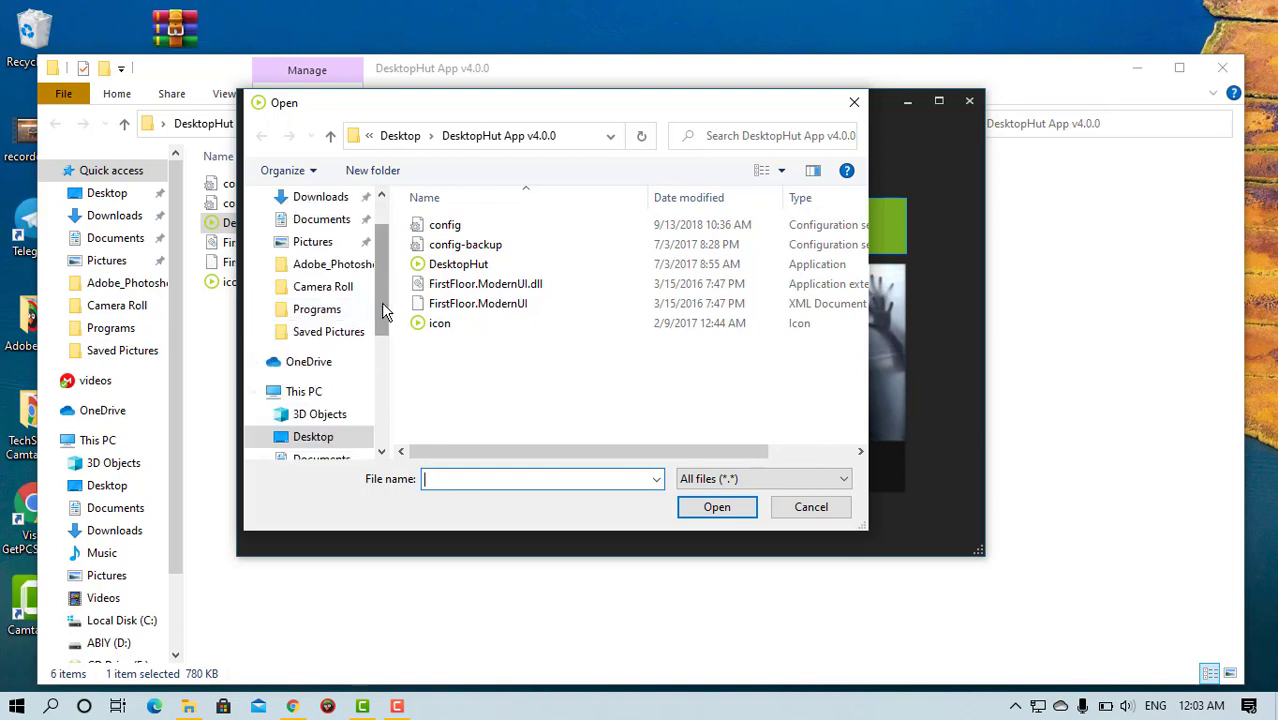
scroll(381, 332, down, 2)
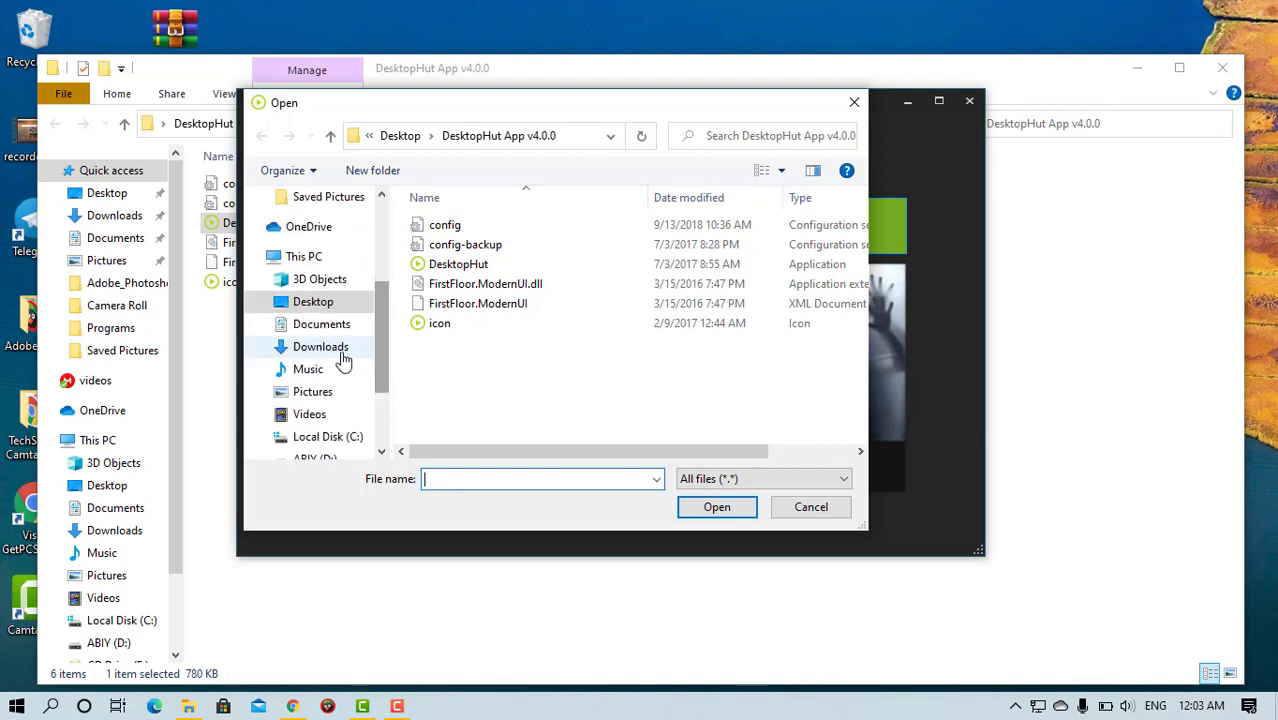
click(300, 344)
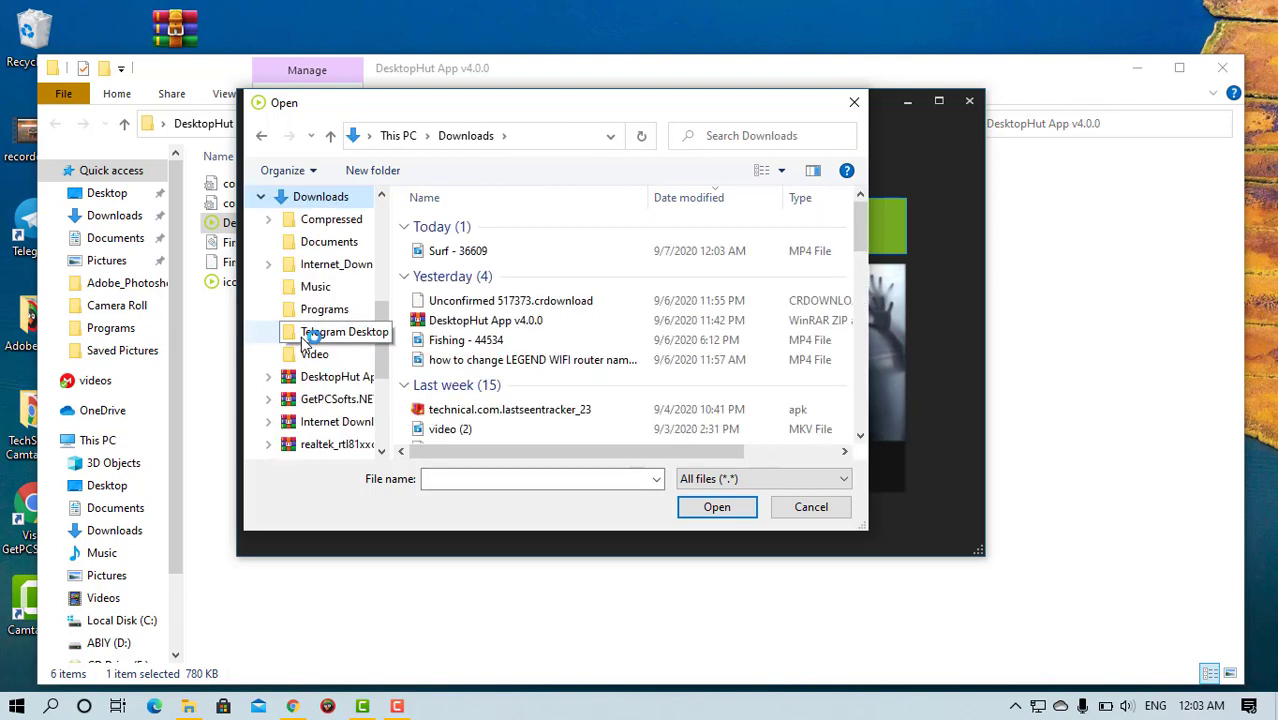
click(436, 256)
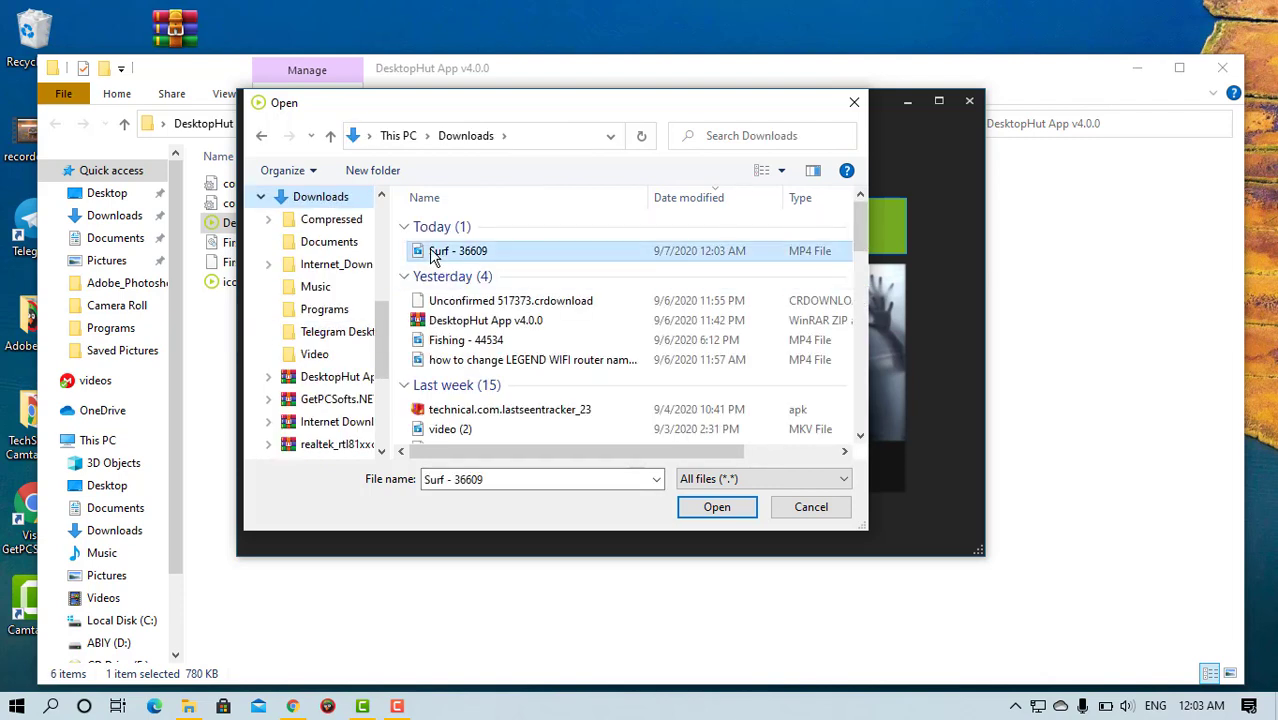
click(737, 511)
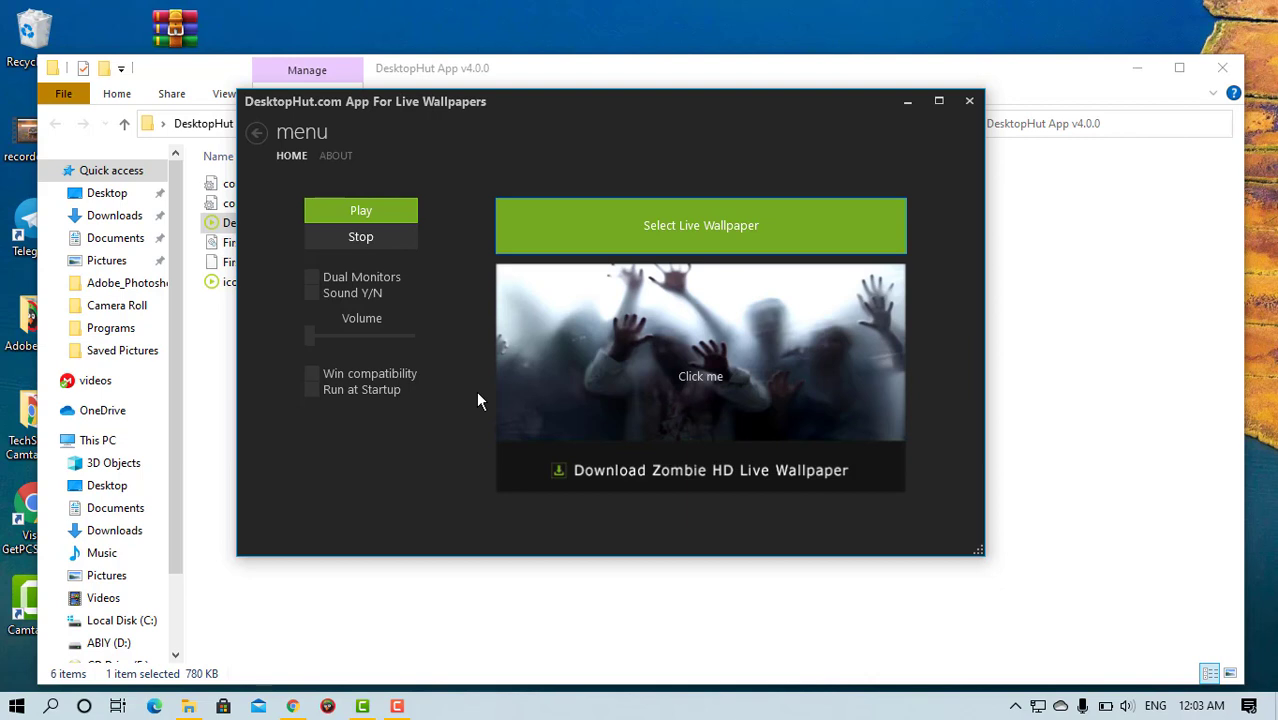
Play the selected live wallpaper and minimize the File Explorer and DesktopHut windows to reveal the desktop
click(376, 206)
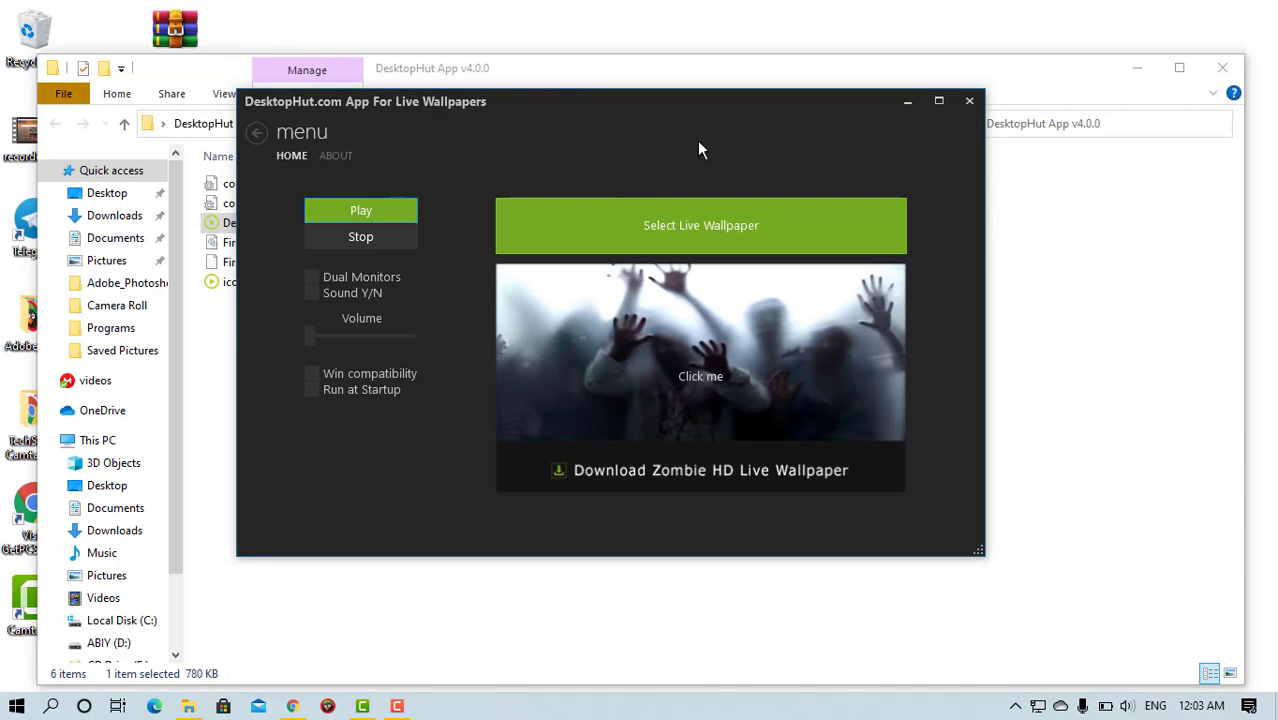
click(1137, 69)
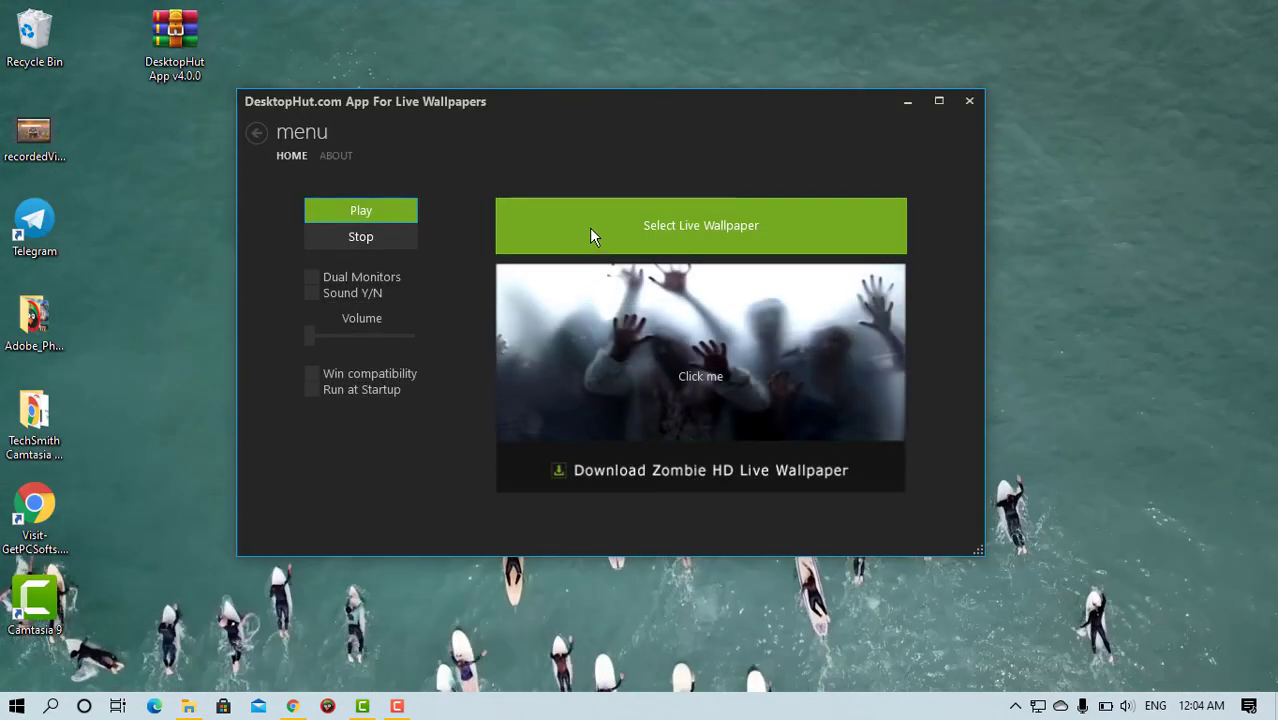
drag(751, 103, 804, 132)
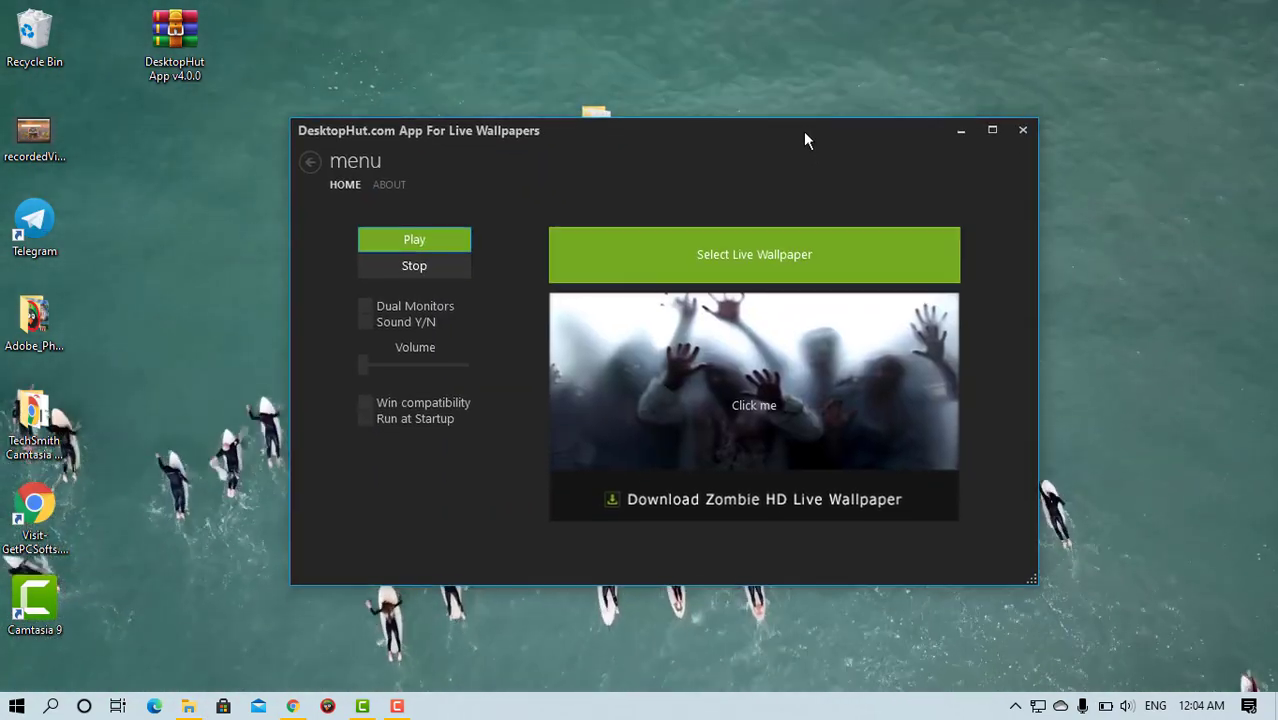
click(958, 134)
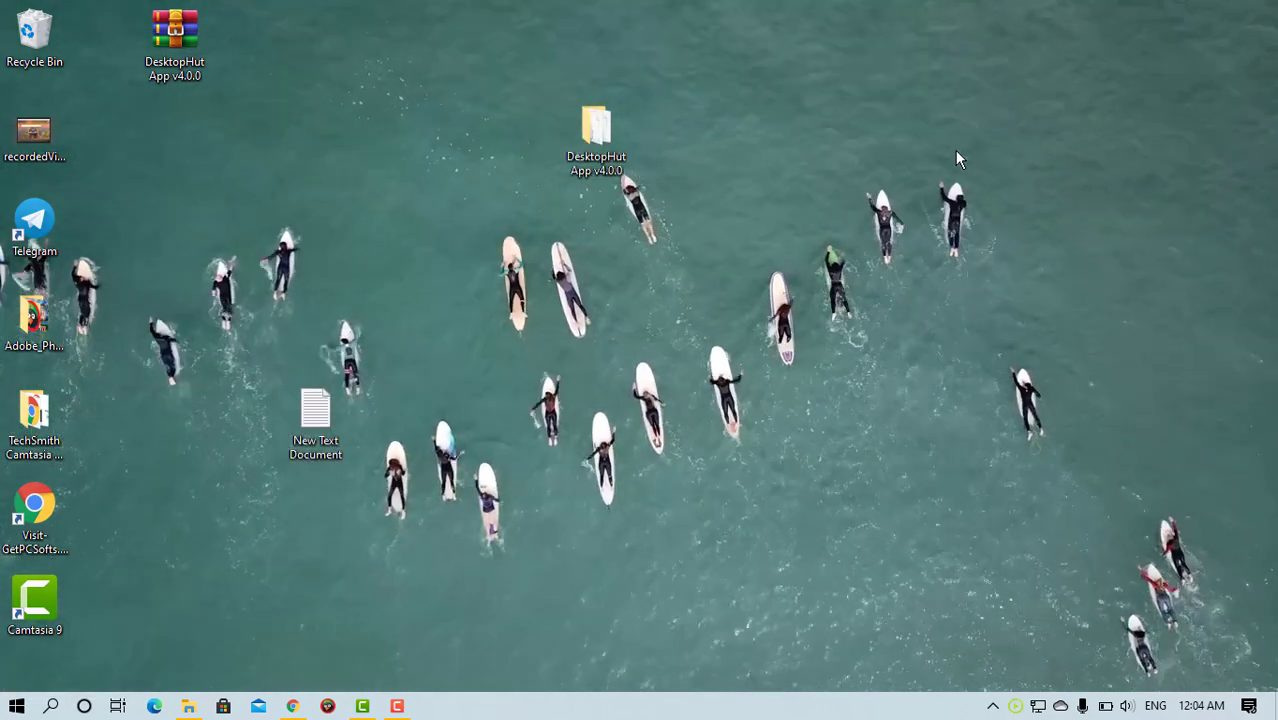